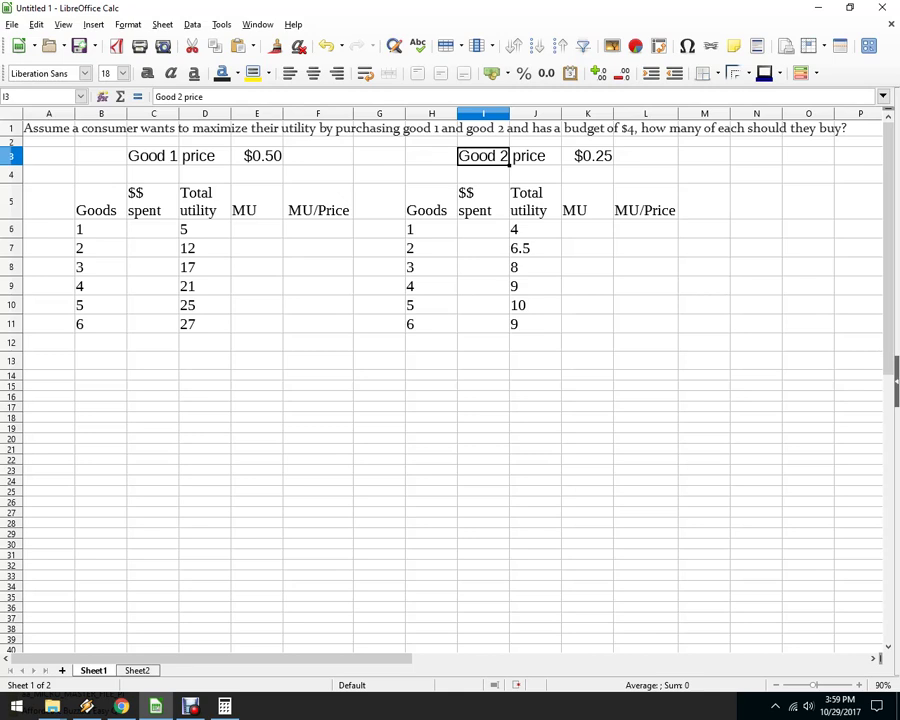
{"action": "left_click", "coordinate": [153, 229]}
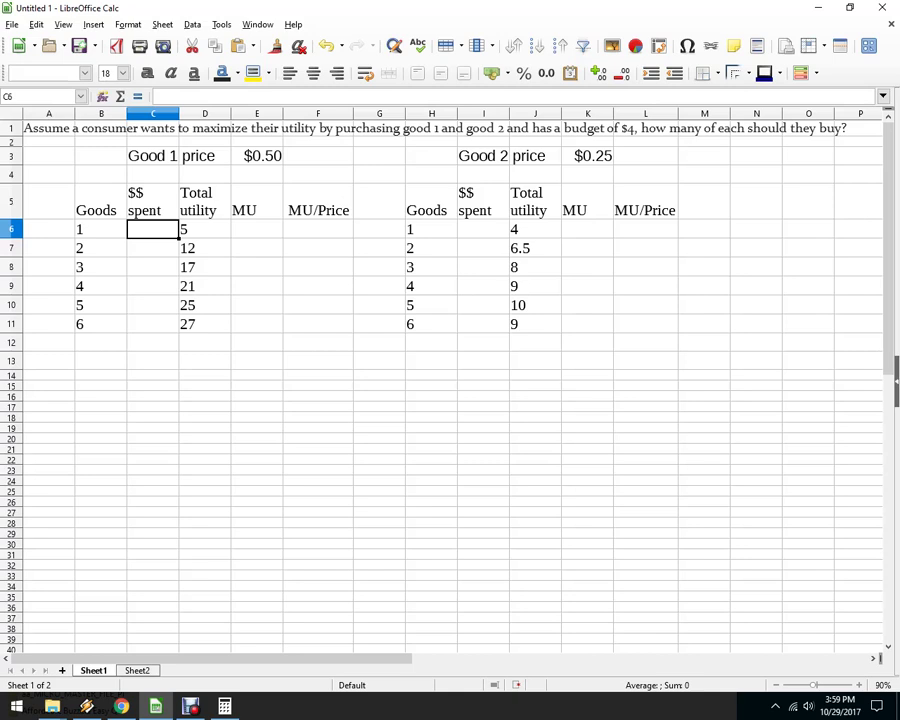
{"action": "left_click", "coordinate": [257, 156]}
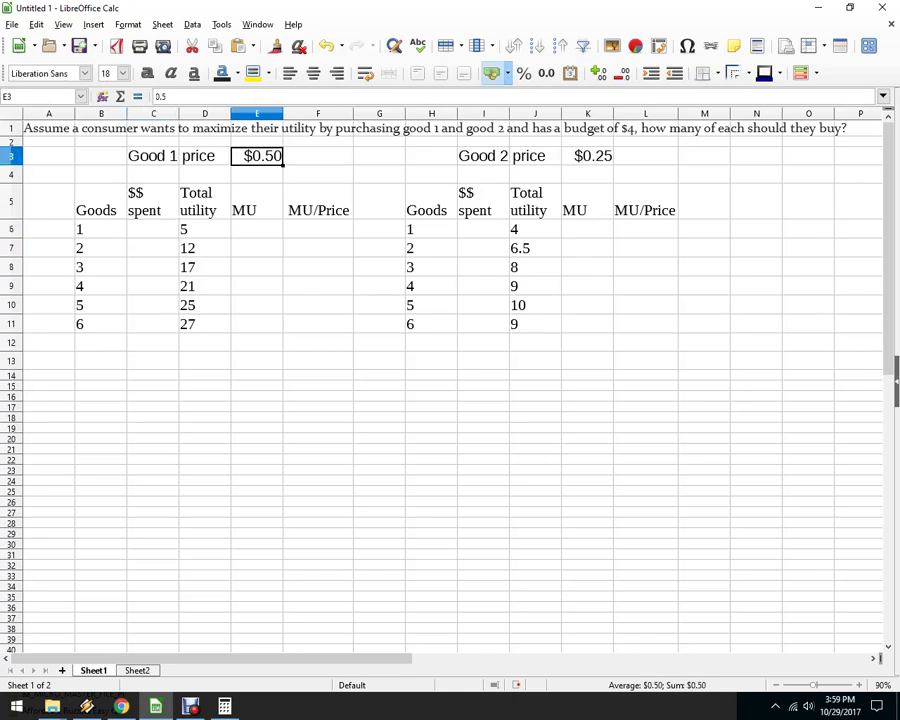
{"action": "left_click", "coordinate": [588, 156]}
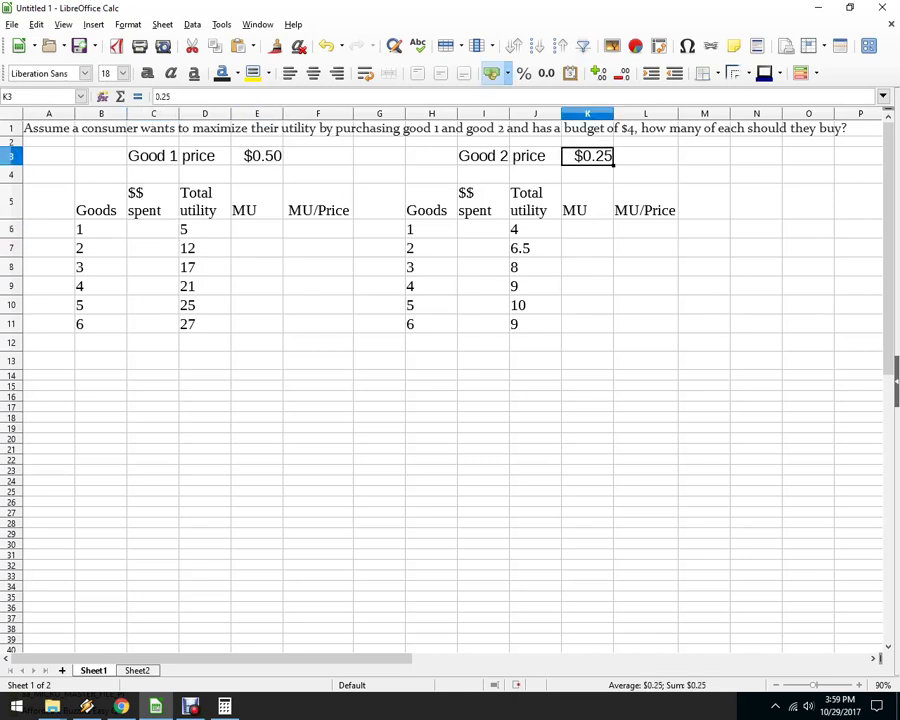
Enter the formula =B6*$E$3 in C6 to calculate the money spent on the first unit of Good 1
{"action": "left_click", "coordinate": [153, 230]}
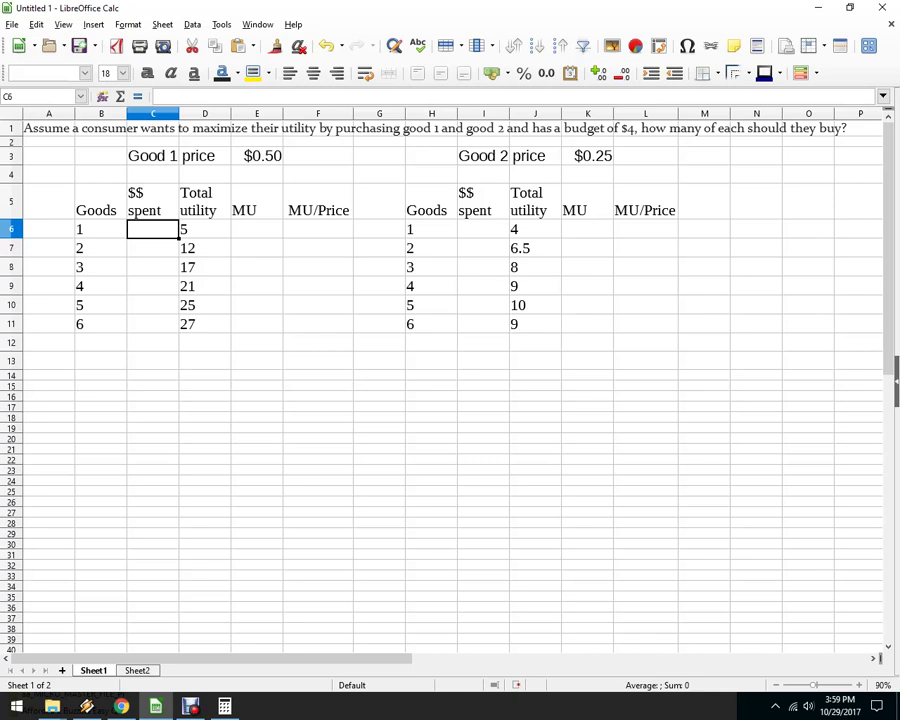
{"action": "type", "text": "="}
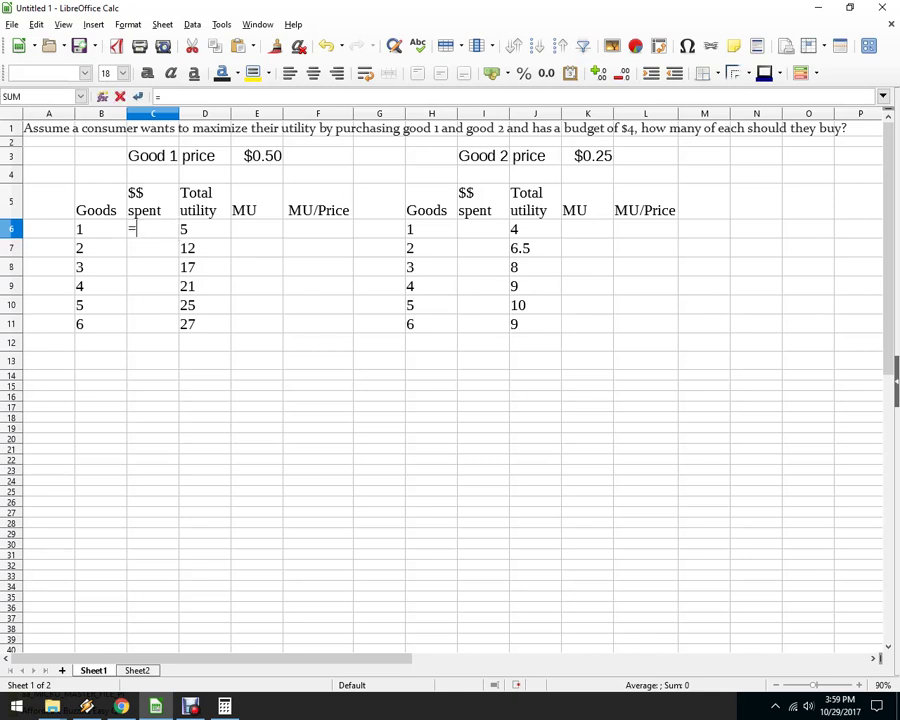
{"action": "key", "text": "Left"}
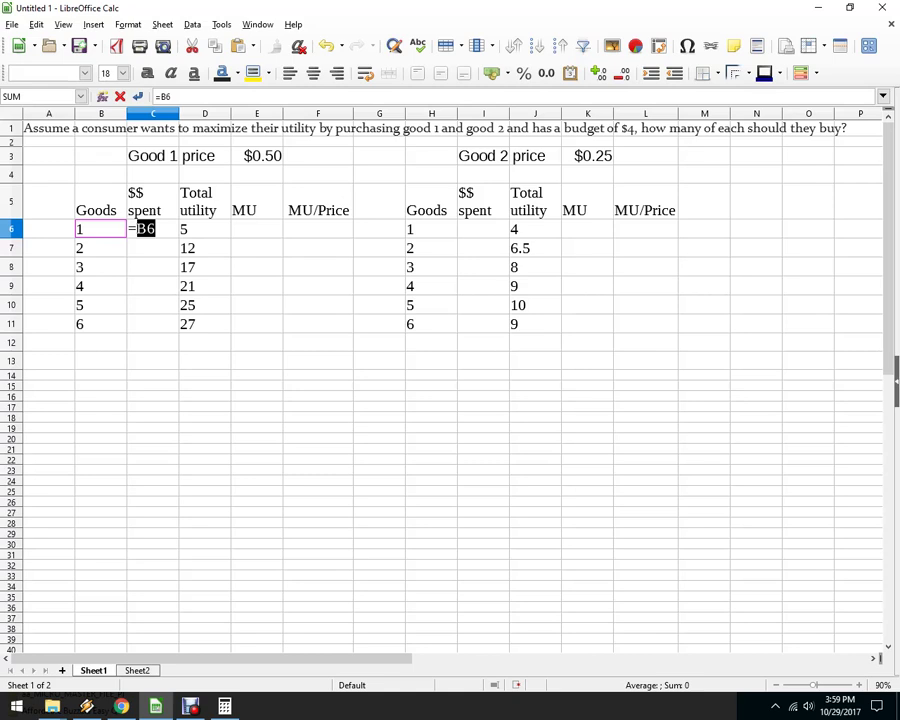
{"action": "type", "text": "*"}
{"action": "key", "text": "Up"}
{"action": "key", "text": "Up"}
{"action": "key", "text": "Up"}
{"action": "key", "text": "Right"}
{"action": "key", "text": "Right"}
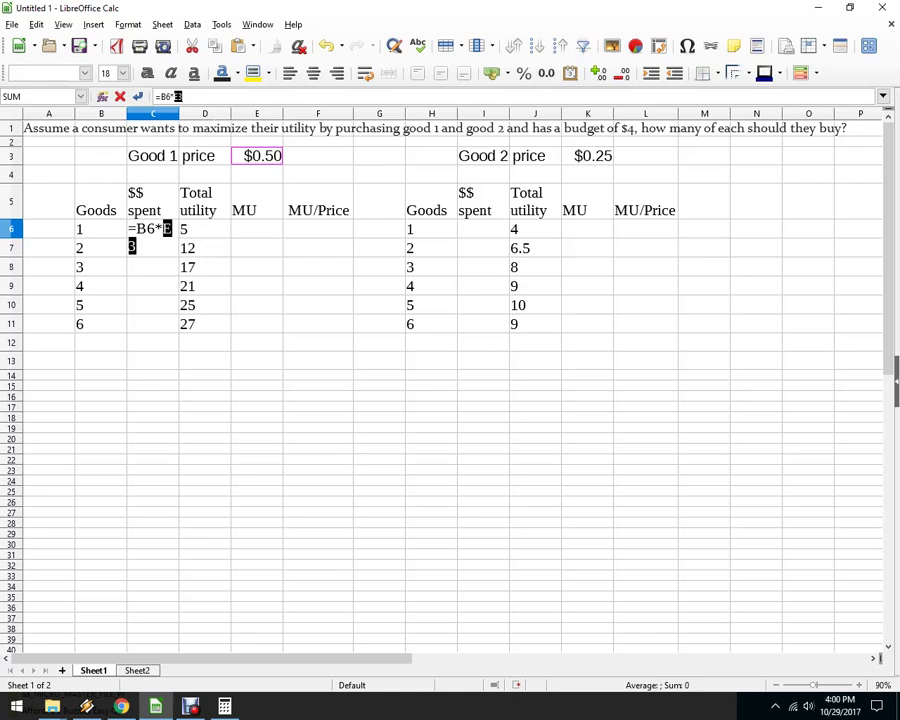
{"action": "key", "text": "shift+F4"}
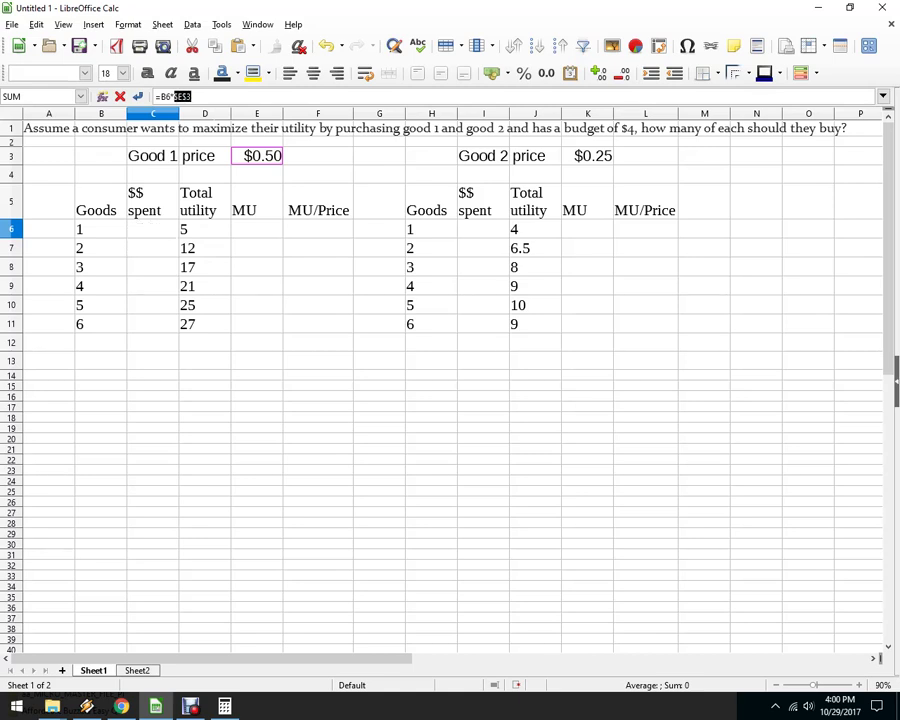
{"action": "key", "text": "Return"}
Fill the $$ spent formula from C6 down through C11 for Good 1
{"action": "left_click", "coordinate": [153, 229]}
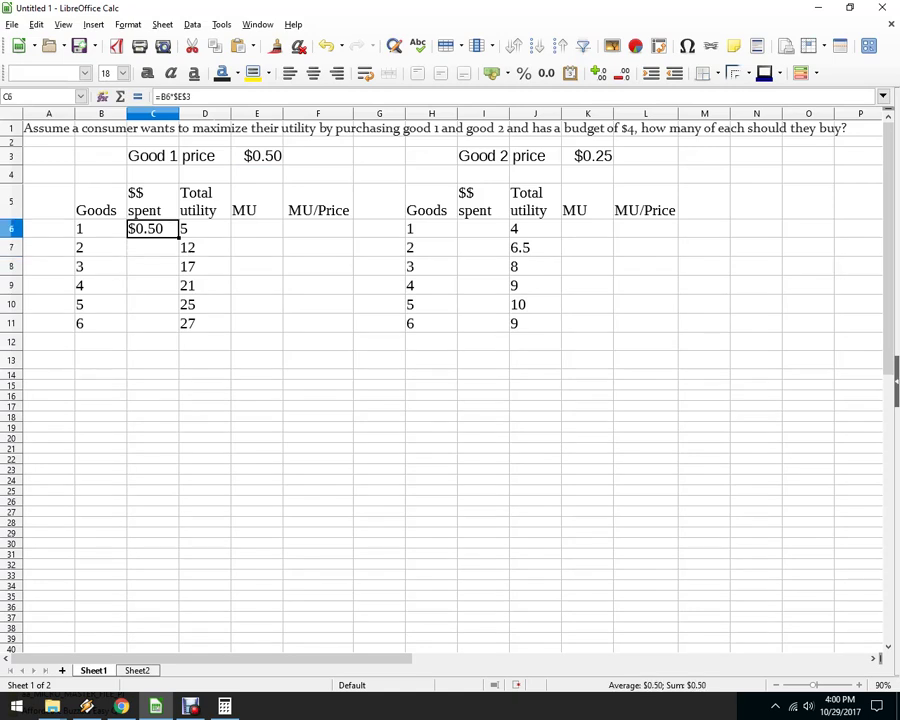
{"action": "double_click", "coordinate": [179, 238]}
{"action": "left_click", "coordinate": [257, 466]}
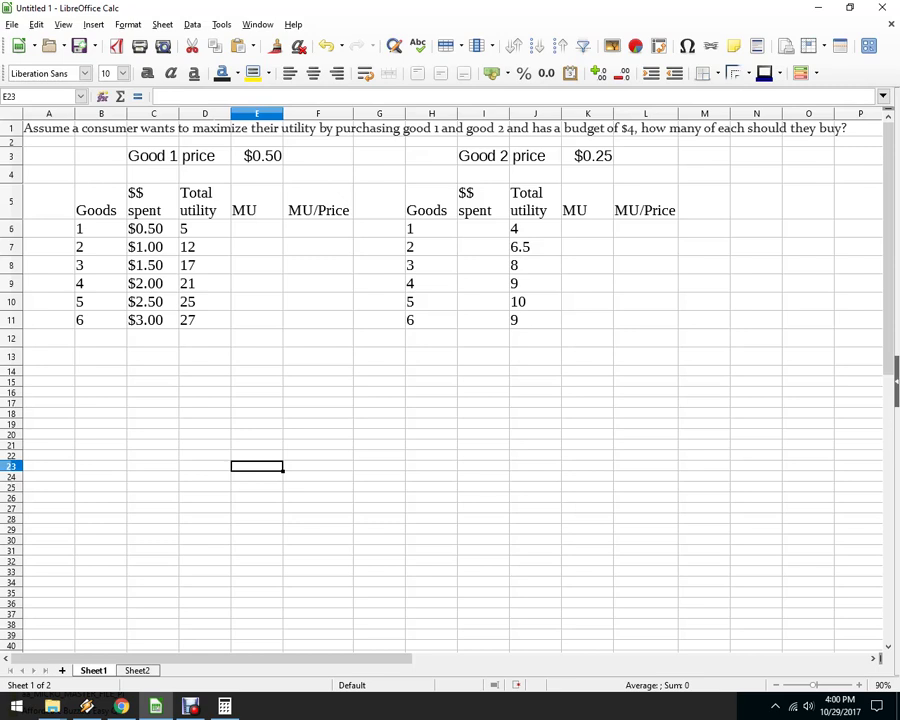
Enter the formula =D6-0 in E6 as the marginal utility of Good 1's first unit
{"action": "left_click", "coordinate": [257, 229]}
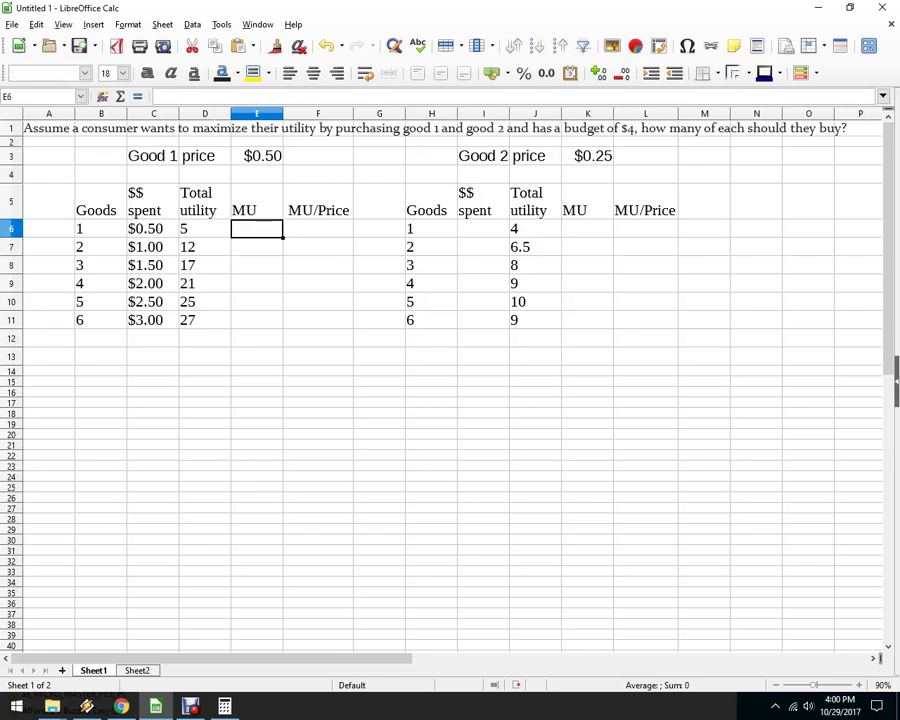
{"action": "type", "text": "="}
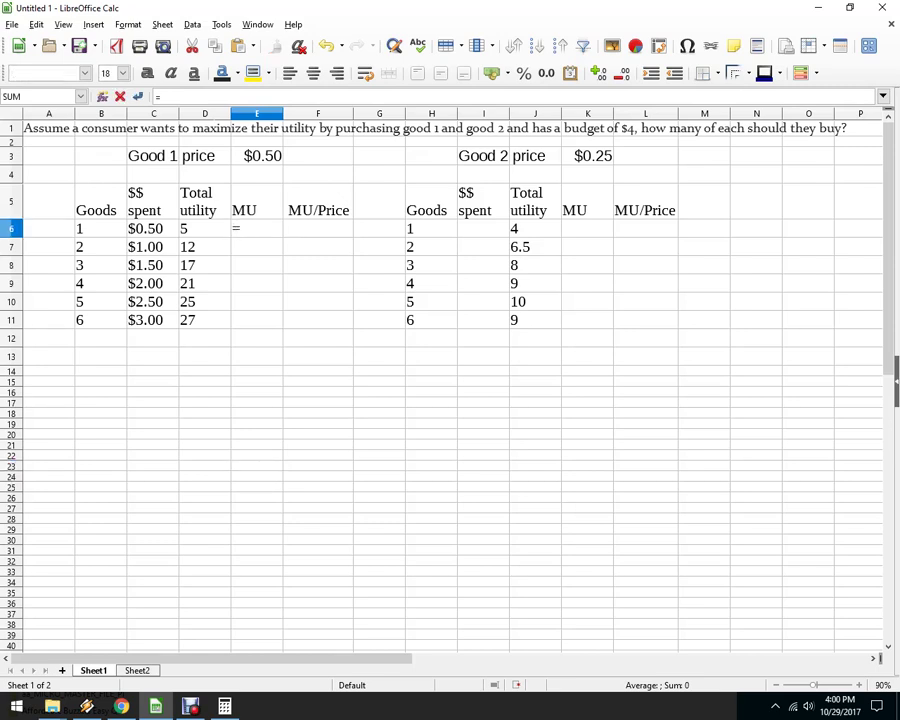
{"action": "key", "text": "Left"}
{"action": "type", "text": "-0"}
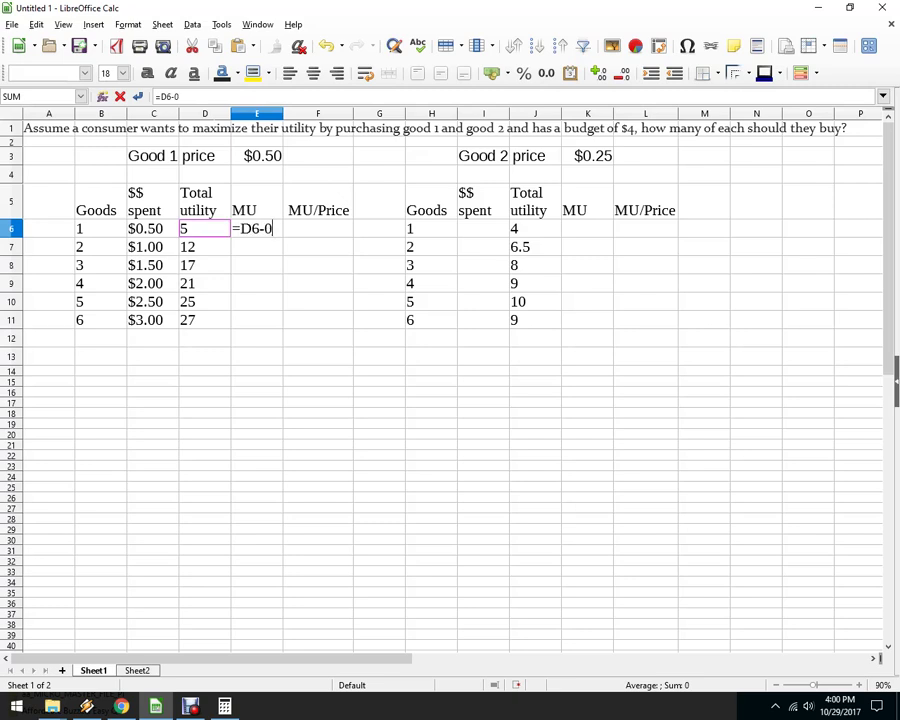
{"action": "key", "text": "Return"}
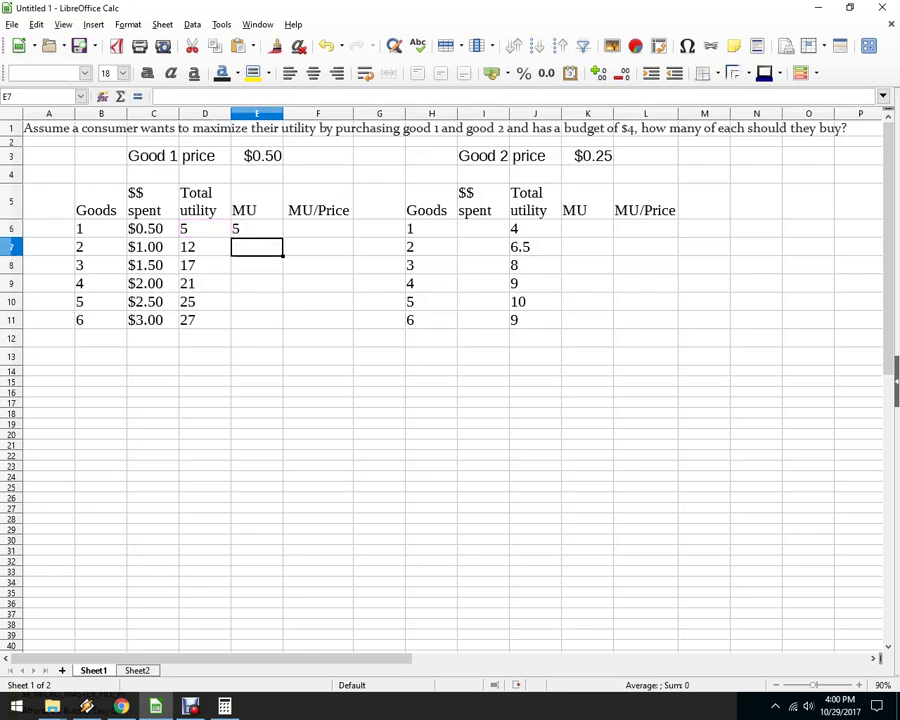
{"action": "type", "text": "="}
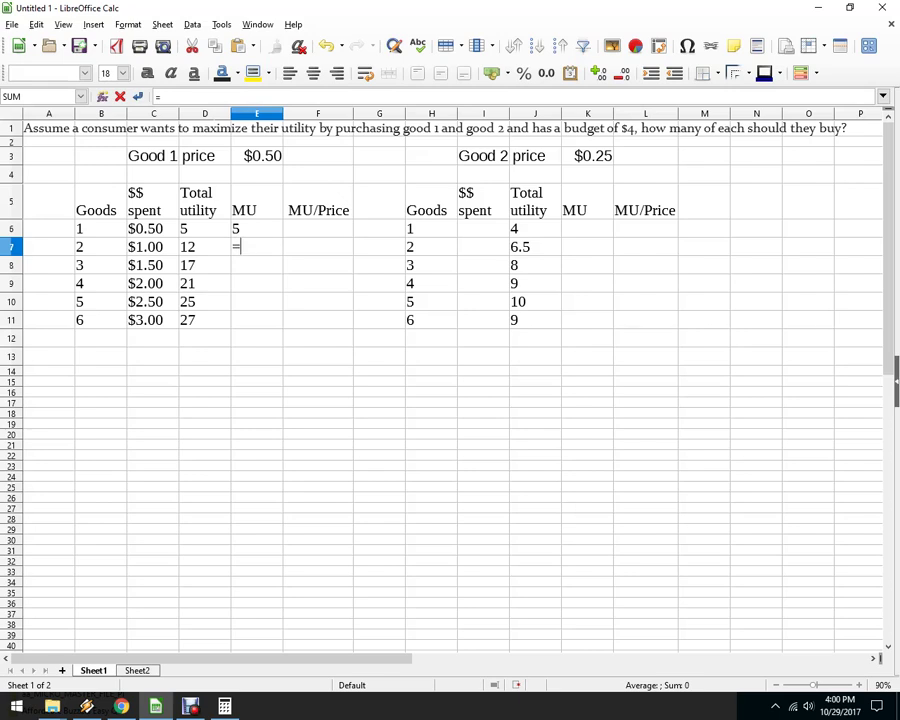
{"action": "left_click", "coordinate": [11, 229]}
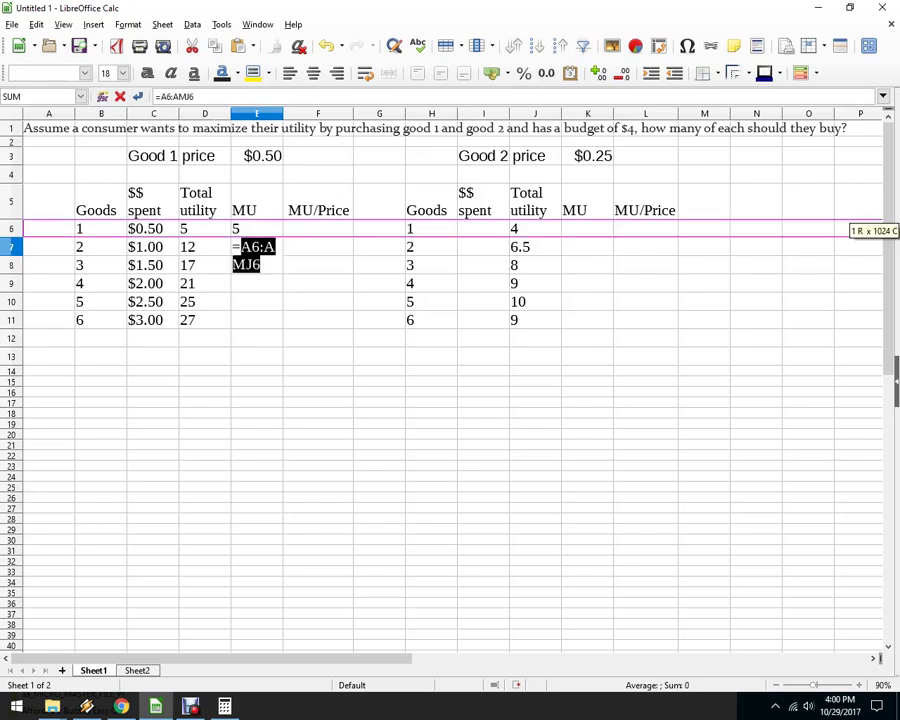
{"action": "key", "text": "Escape"}
Insert a blank row above row 6, directly under the table headers
{"action": "left_click", "coordinate": [12, 229]}
{"action": "right_click", "coordinate": [12, 229]}
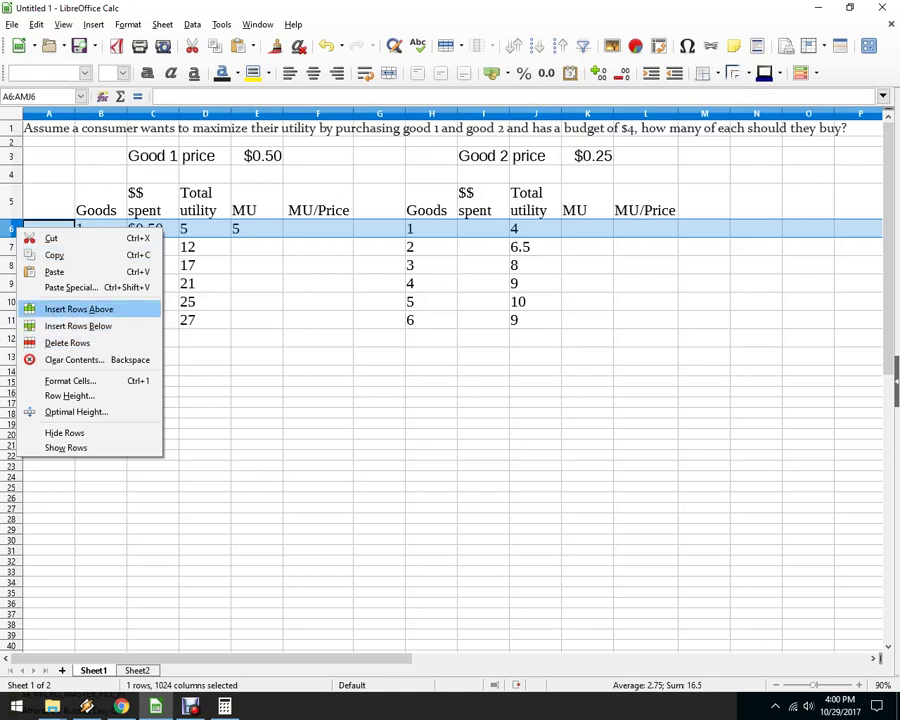
{"action": "left_click", "coordinate": [79, 309]}
Fill Good 1's new row 6 with 0 for Goods, $$ spent and Total utility, xxx for MU and xx for MU/Price
{"action": "left_click", "coordinate": [101, 229]}
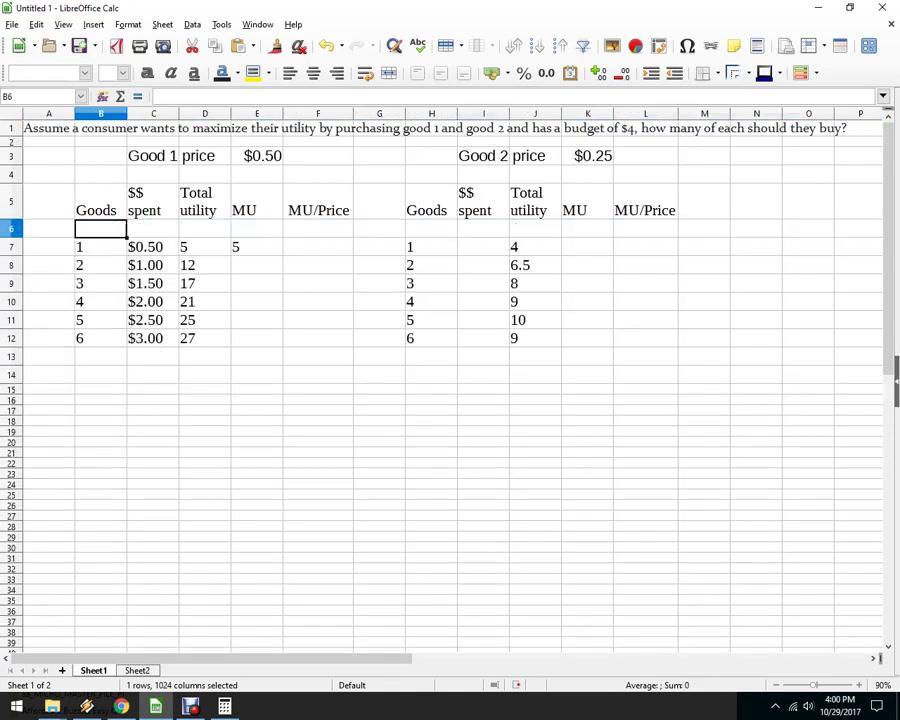
{"action": "type", "text": "0"}
{"action": "key", "text": "Tab"}
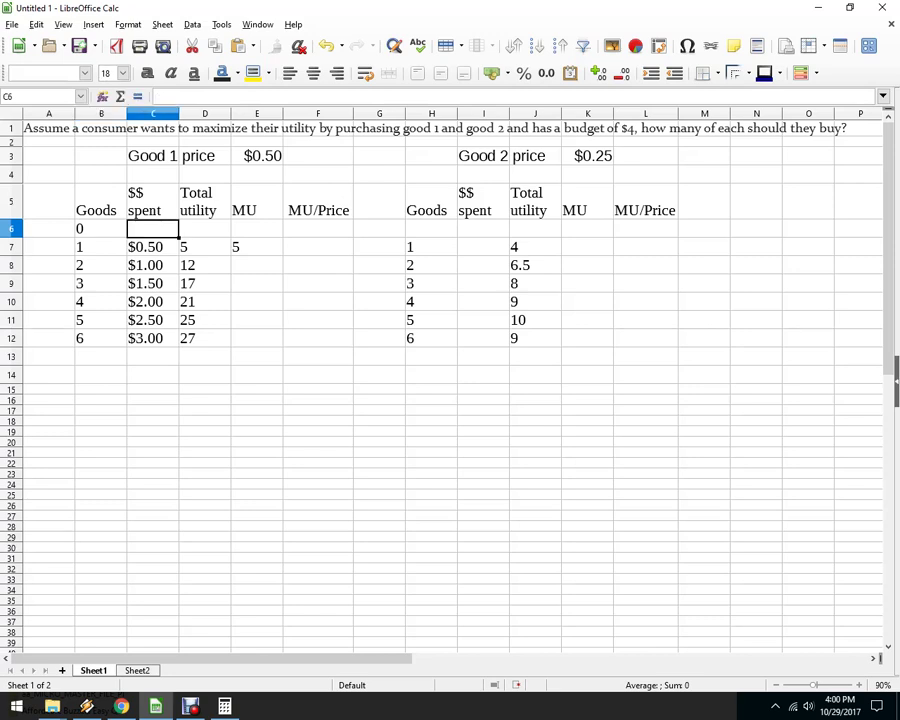
{"action": "type", "text": "0"}
{"action": "key", "text": "Tab"}
{"action": "type", "text": "0"}
{"action": "key", "text": "Tab"}
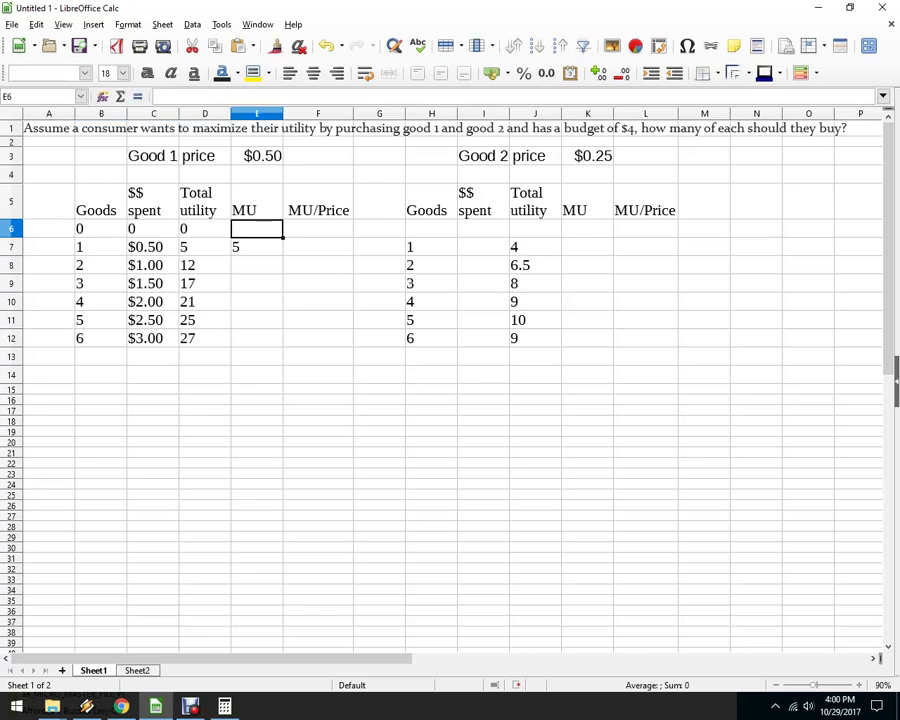
{"action": "type", "text": "xxx"}
{"action": "key", "text": "Tab"}
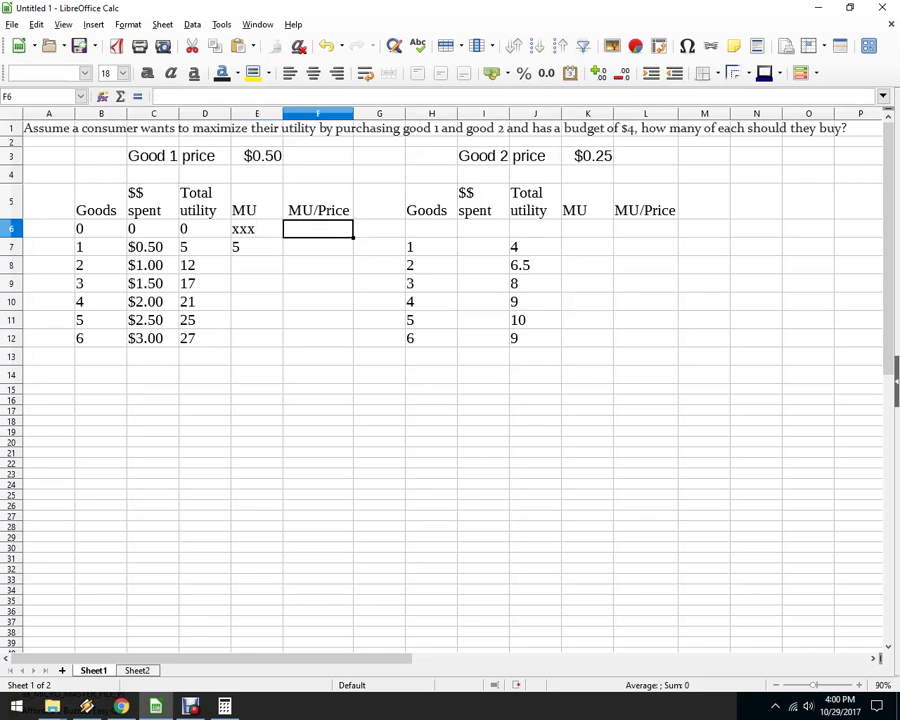
{"action": "type", "text": "xx"}
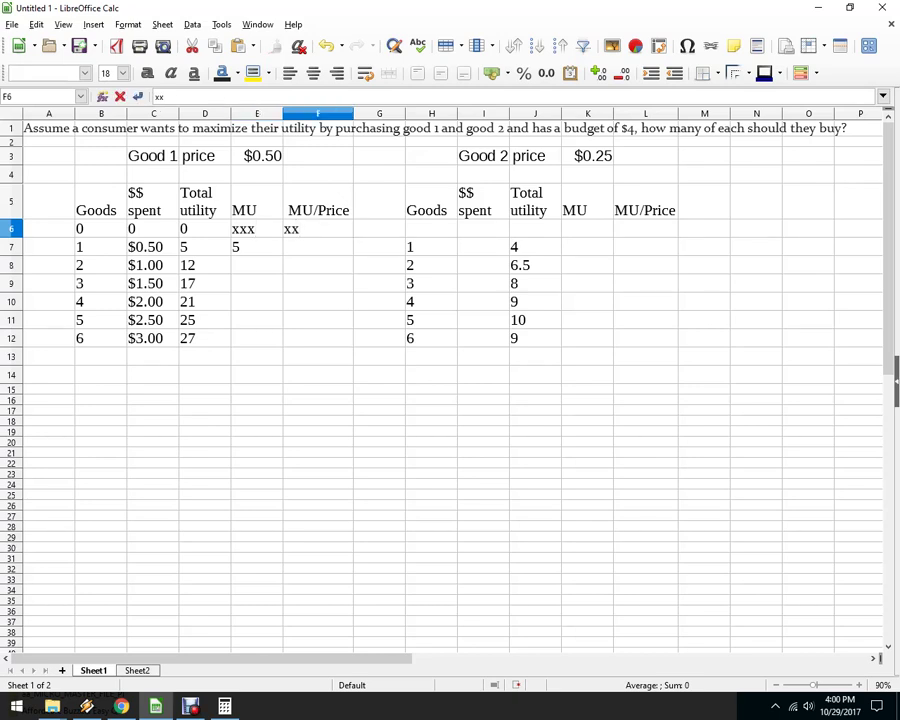
{"action": "key", "text": "Tab"}
Fill Good 2's new row 6 with 0 for Goods, $$ spent and Total utility, xxx for MU and xx for MU/Price
{"action": "key", "text": "Tab"}
{"action": "type", "text": "0"}
{"action": "key", "text": "Tab"}
{"action": "type", "text": "0"}
{"action": "key", "text": "Tab"}
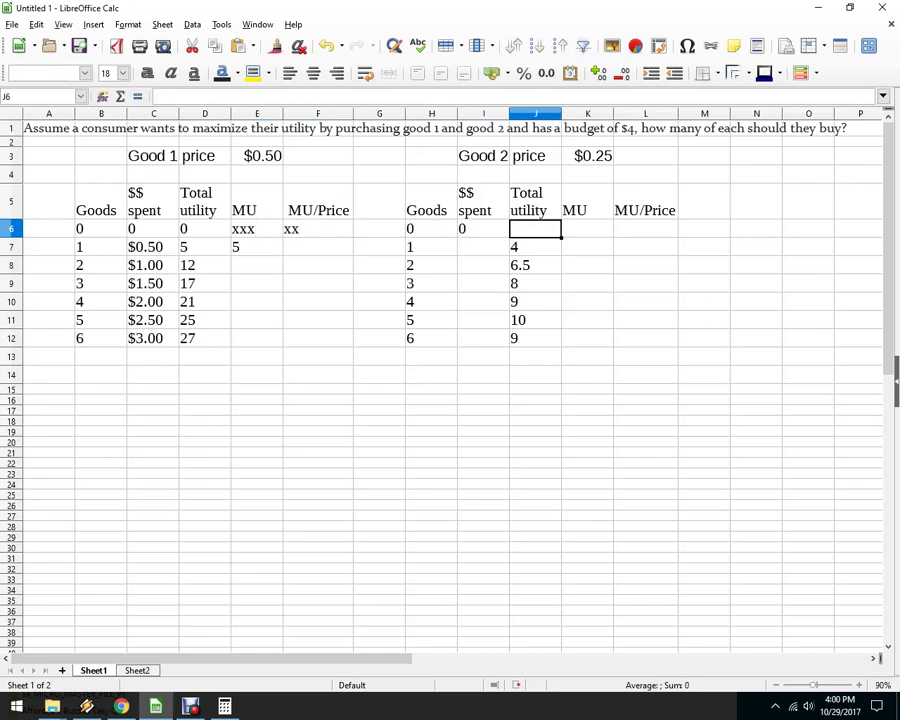
{"action": "type", "text": "0"}
{"action": "key", "text": "Tab"}
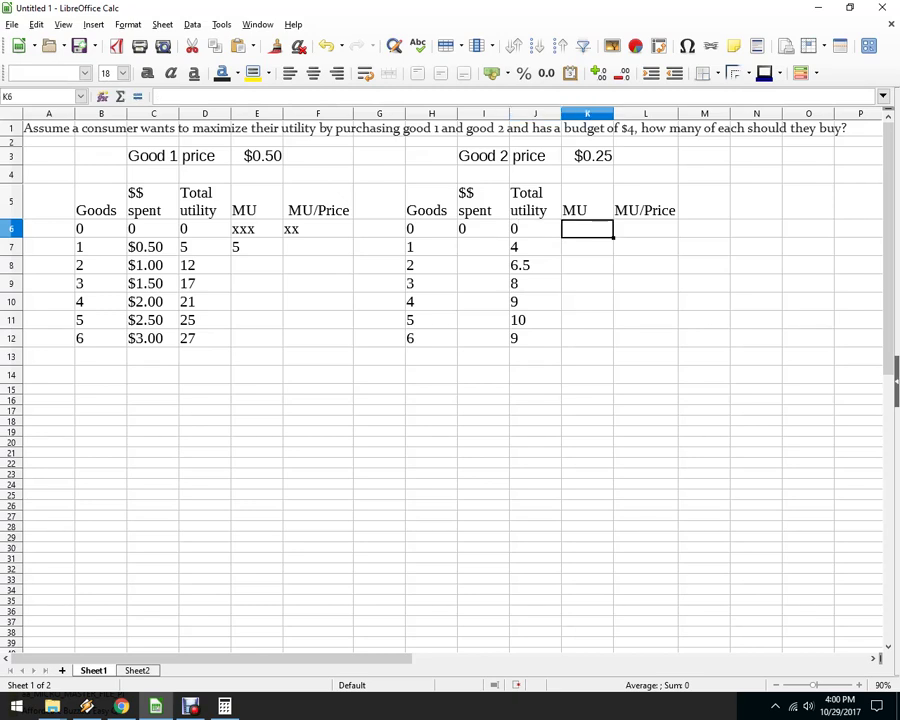
{"action": "type", "text": "xxx"}
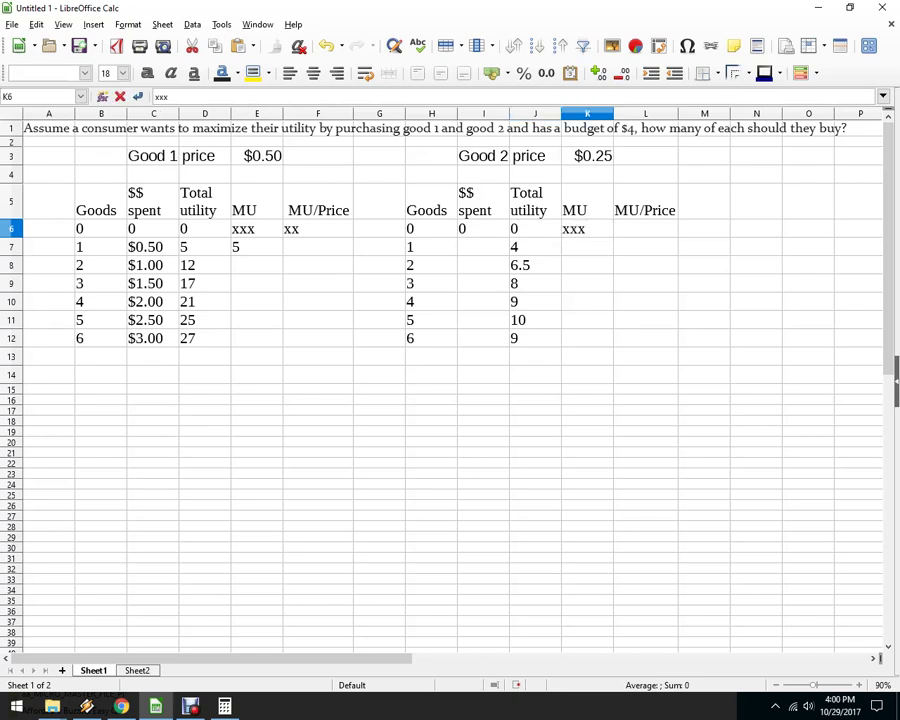
{"action": "key", "text": "Tab"}
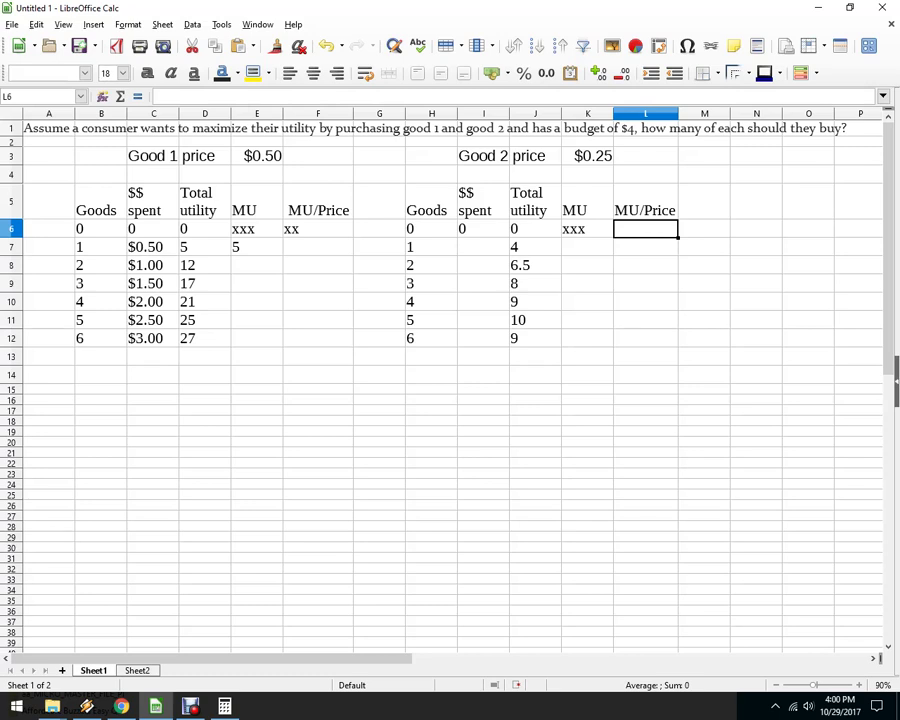
{"action": "type", "text": "xx"}
Replace the marginal utility formula in E7 with =D7-D6
{"action": "left_click", "coordinate": [257, 247]}
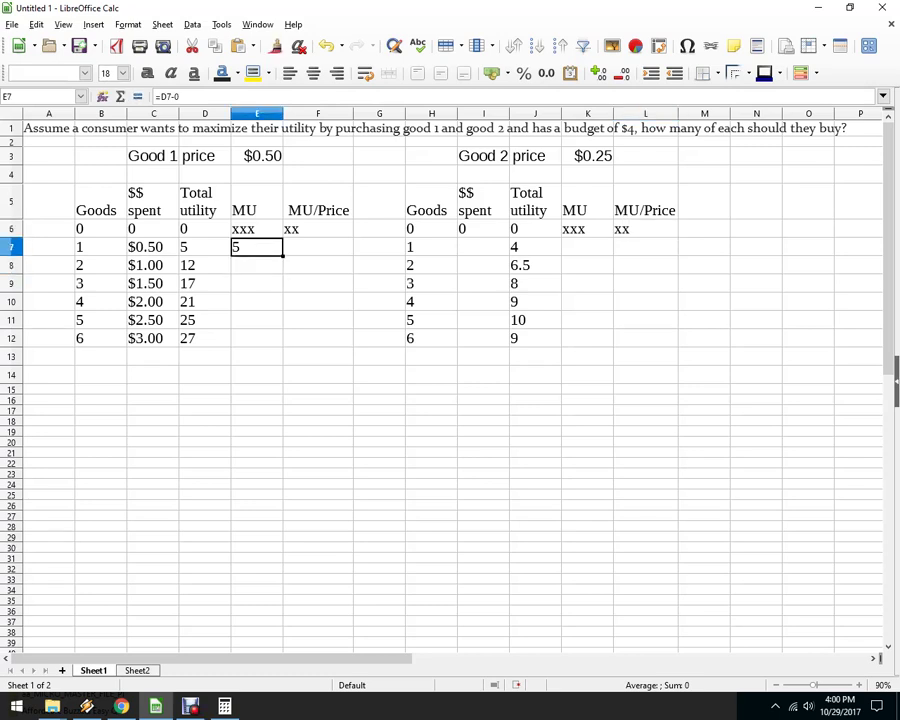
{"action": "key", "text": "Delete"}
{"action": "type", "text": "="}
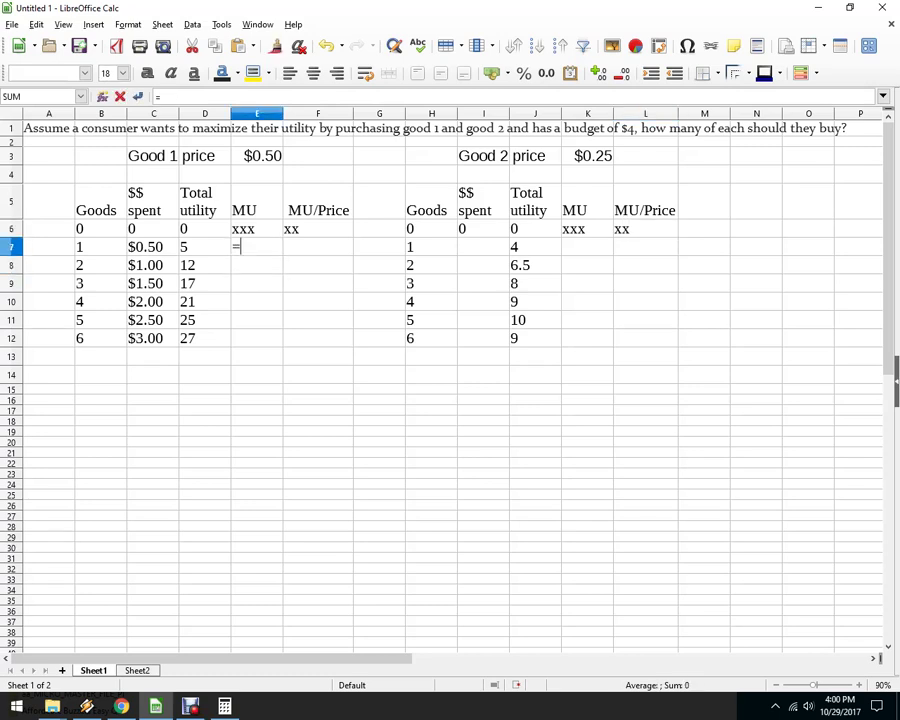
{"action": "key", "text": "Left"}
{"action": "type", "text": "-"}
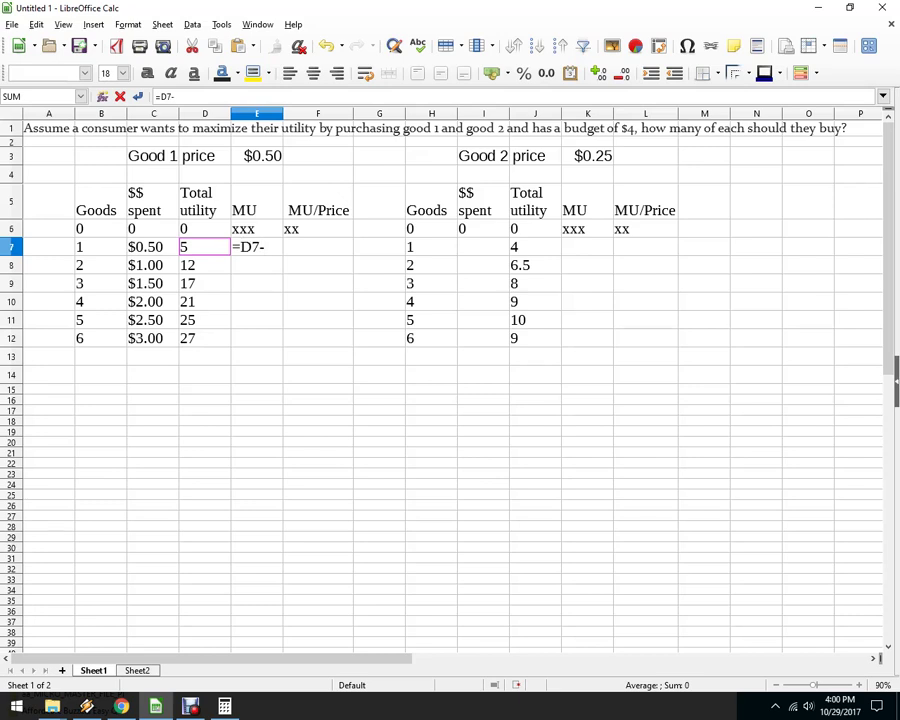
{"action": "key", "text": "Left"}
{"action": "key", "text": "Up"}
{"action": "key", "text": "Return"}
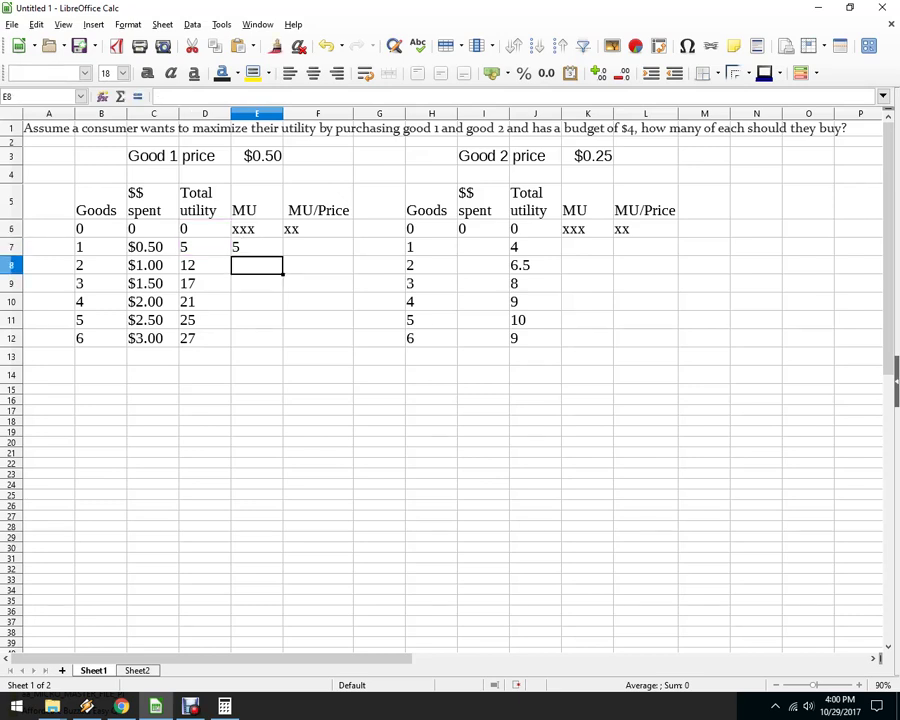
Fill Good 1's marginal utility formula from E7 down through E12
{"action": "key", "text": "Up"}
{"action": "key", "text": "shift+Down"}
{"action": "key", "text": "shift+Down"}
{"action": "key", "text": "shift+Down"}
{"action": "key", "text": "shift+Down"}
{"action": "key", "text": "shift+Down"}
{"action": "key", "text": "ctrl+d"}
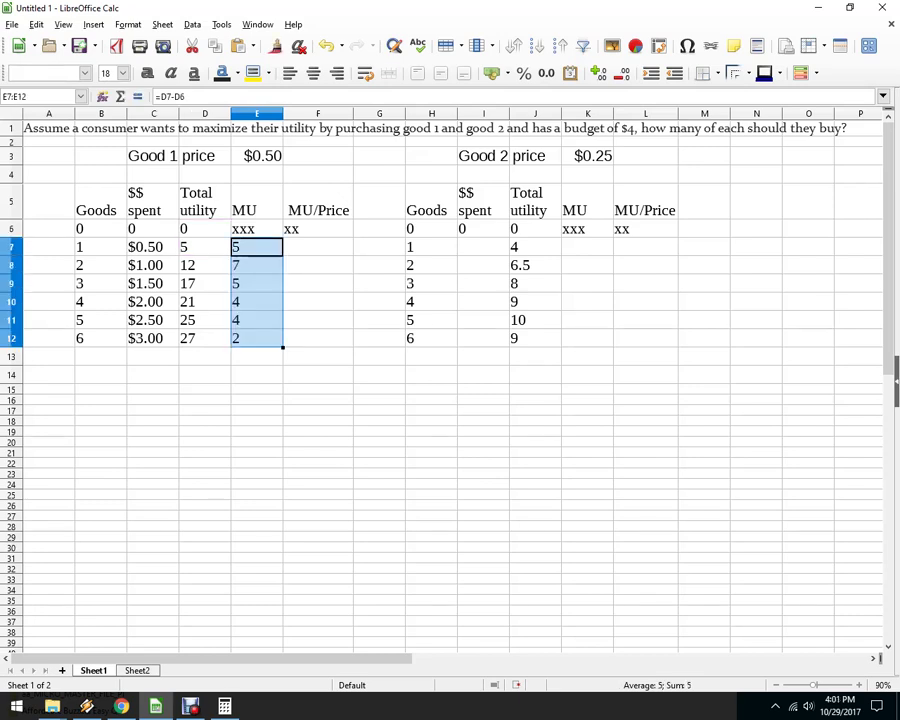
Enter the formula =E7/$E$3 in F7 to calculate Good 1's first marginal utility per price, and reselect that cell
{"action": "left_click", "coordinate": [318, 247]}
{"action": "type", "text": "="}
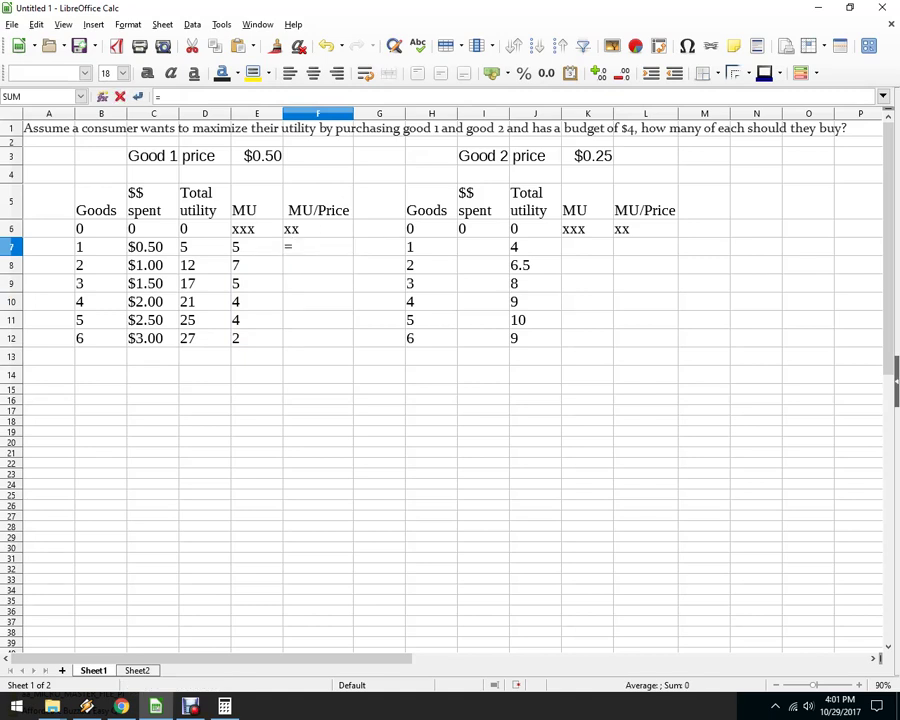
{"action": "key", "text": "Left"}
{"action": "type", "text": "/"}
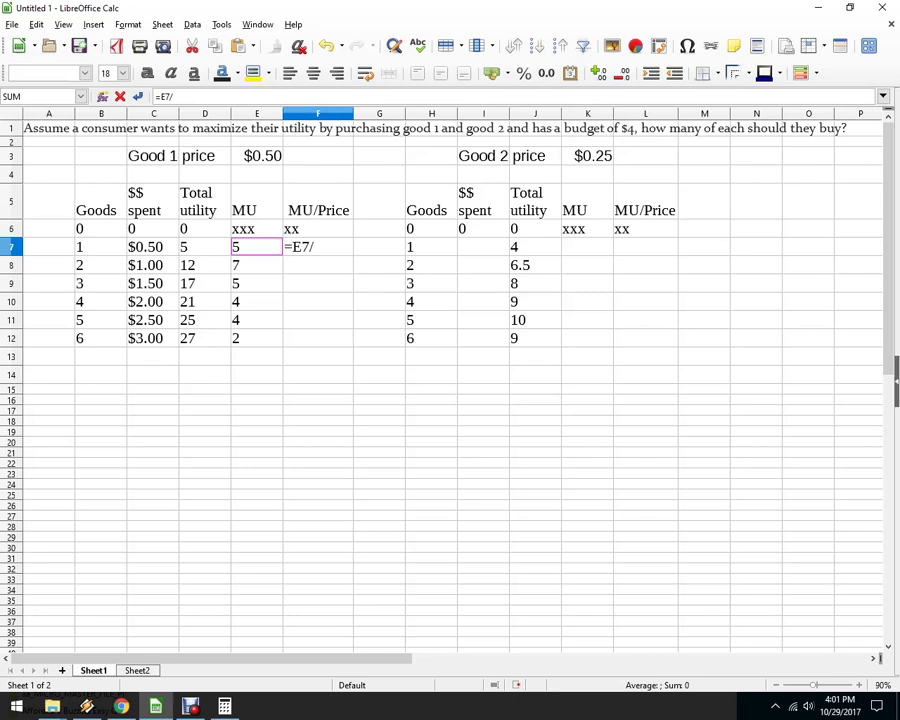
{"action": "key", "text": "Left"}
{"action": "key", "text": "Up"}
{"action": "key", "text": "Up"}
{"action": "key", "text": "Up"}
{"action": "key", "text": "Up"}
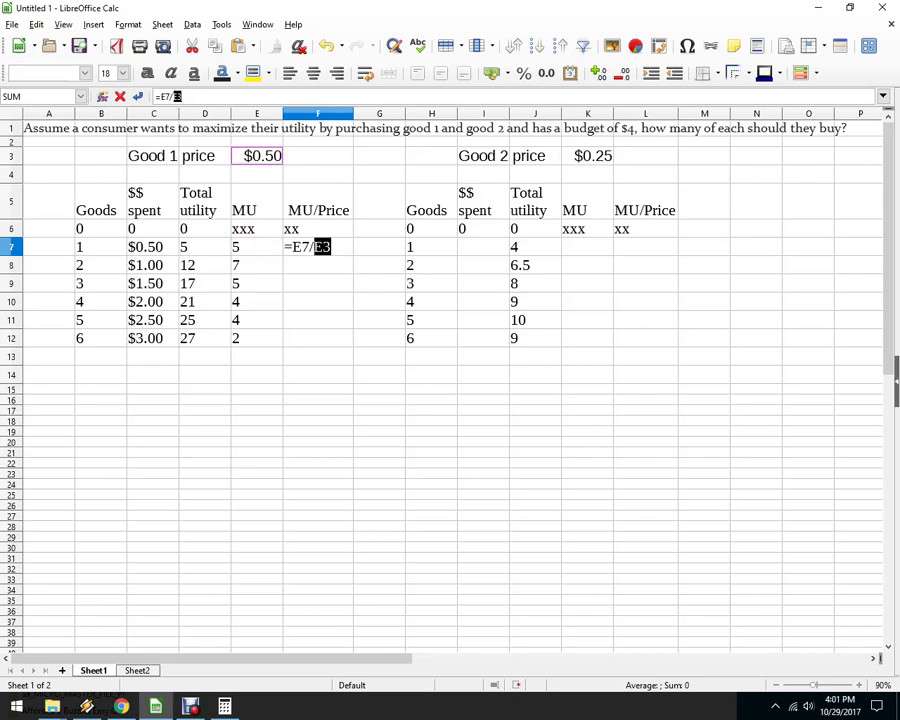
{"action": "key", "text": "F4"}
{"action": "key", "text": "Return"}
{"action": "key", "text": "Up"}
{"action": "key", "text": "Up"}
{"action": "key", "text": "Down"}
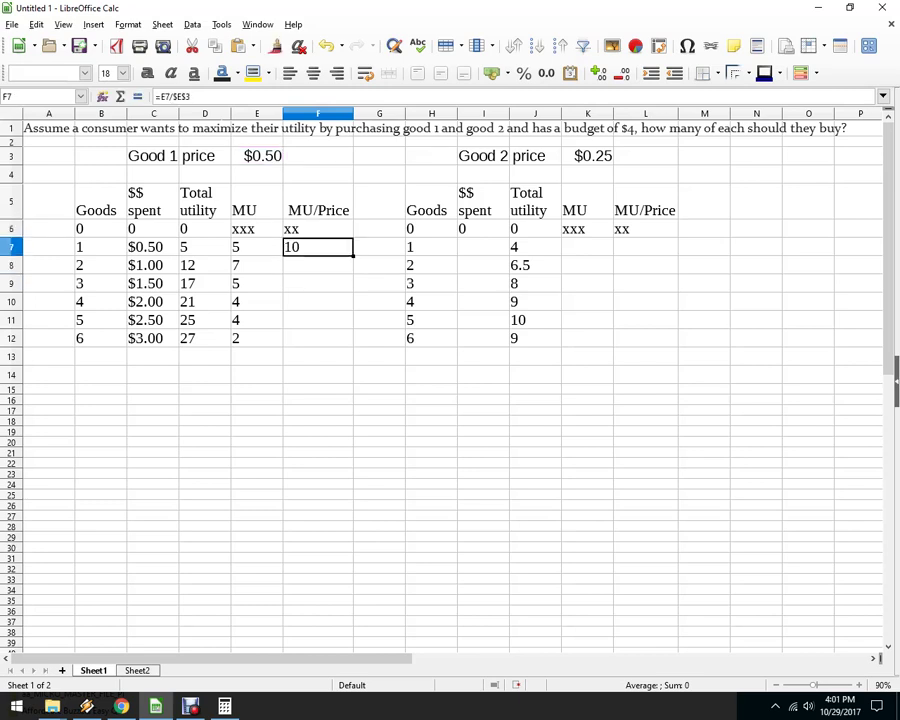
Fill Good 1's MU/Price formula from F7 down through F12
{"action": "double_click", "coordinate": [353, 257]}
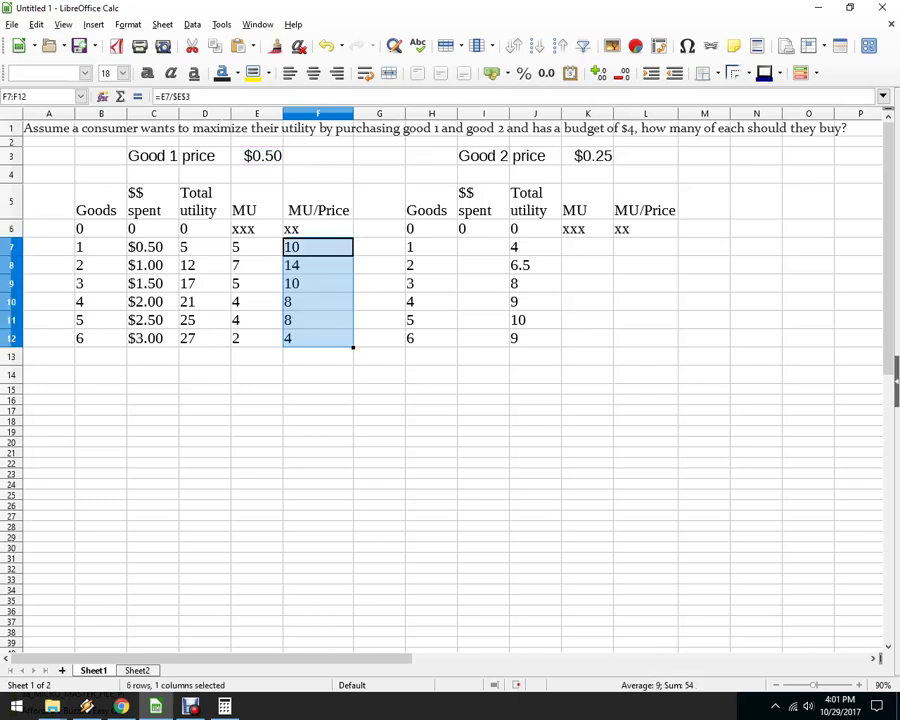
{"action": "left_click", "coordinate": [431, 320]}
Enter =H7*$K$3 in I7 for Good 2's spending and fill the formula down through I12
{"action": "left_click", "coordinate": [484, 247]}
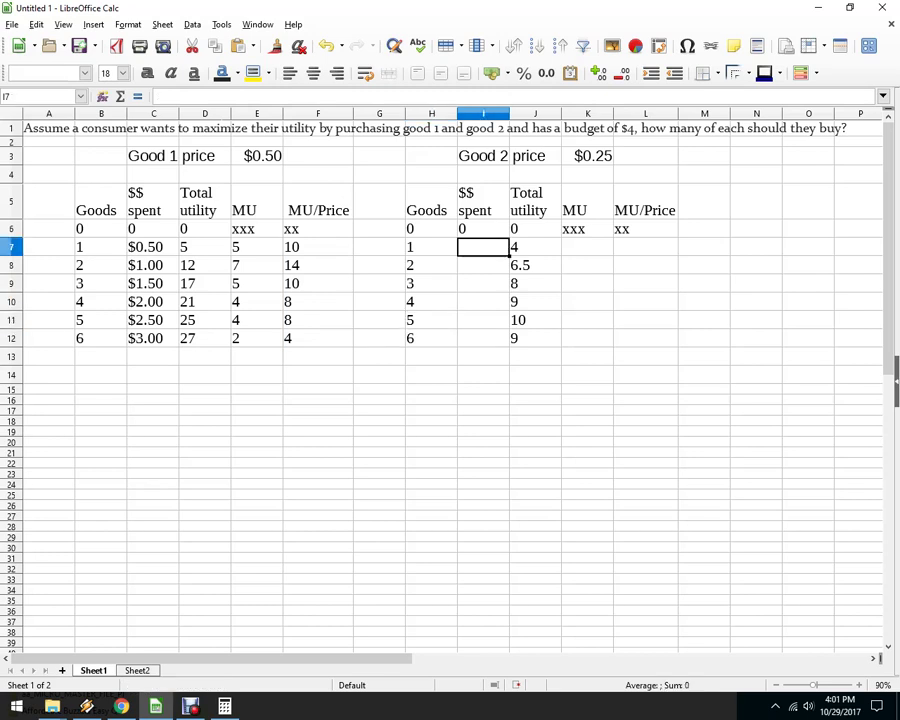
{"action": "type", "text": "="}
{"action": "left_click", "coordinate": [431, 247]}
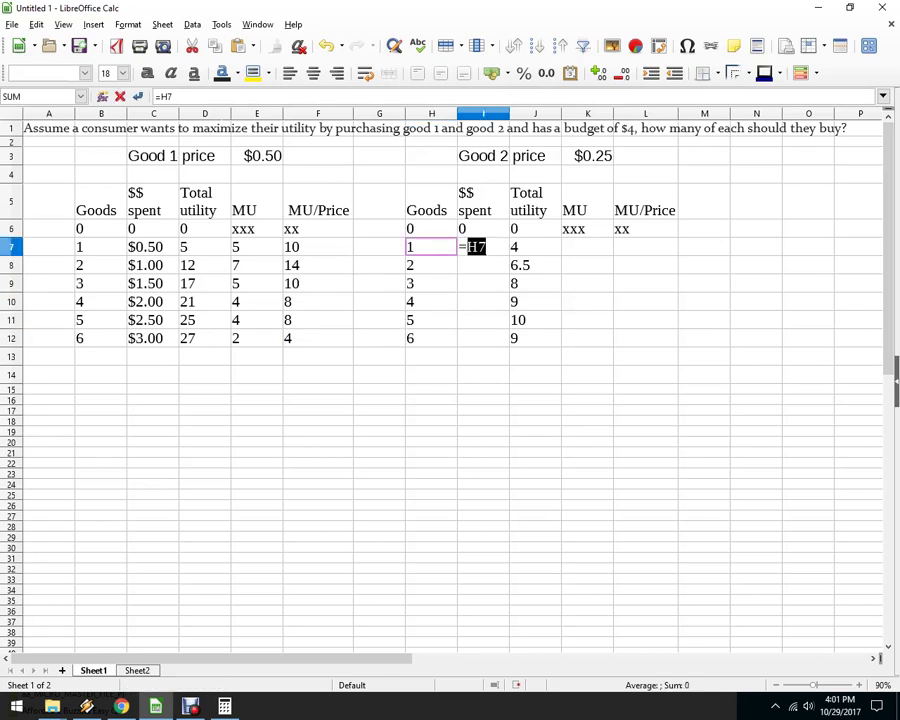
{"action": "type", "text": "*"}
{"action": "left_click", "coordinate": [587, 156]}
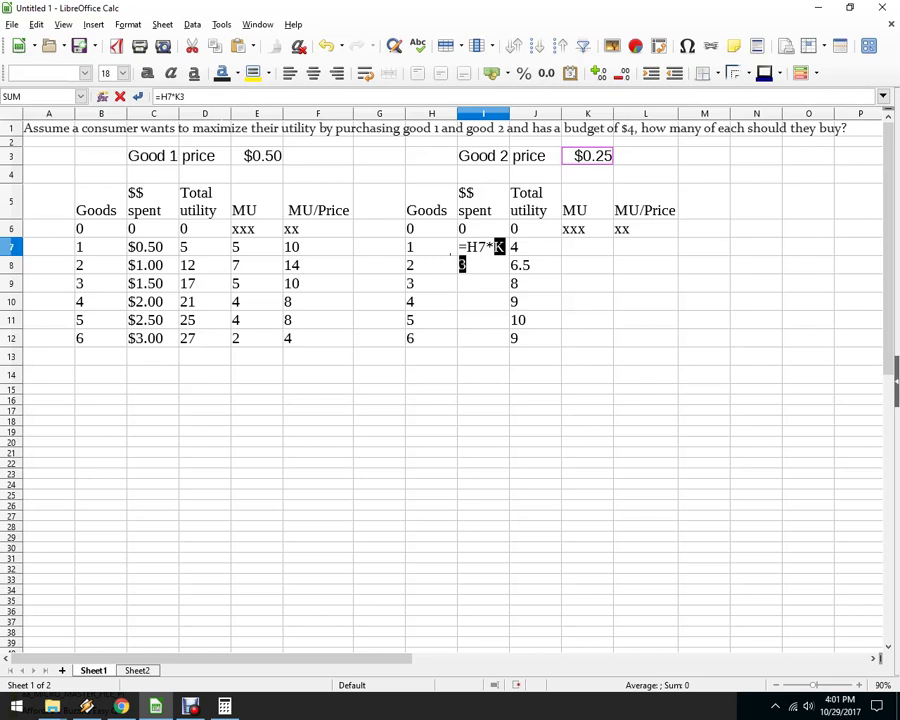
{"action": "left_click", "coordinate": [181, 97]}
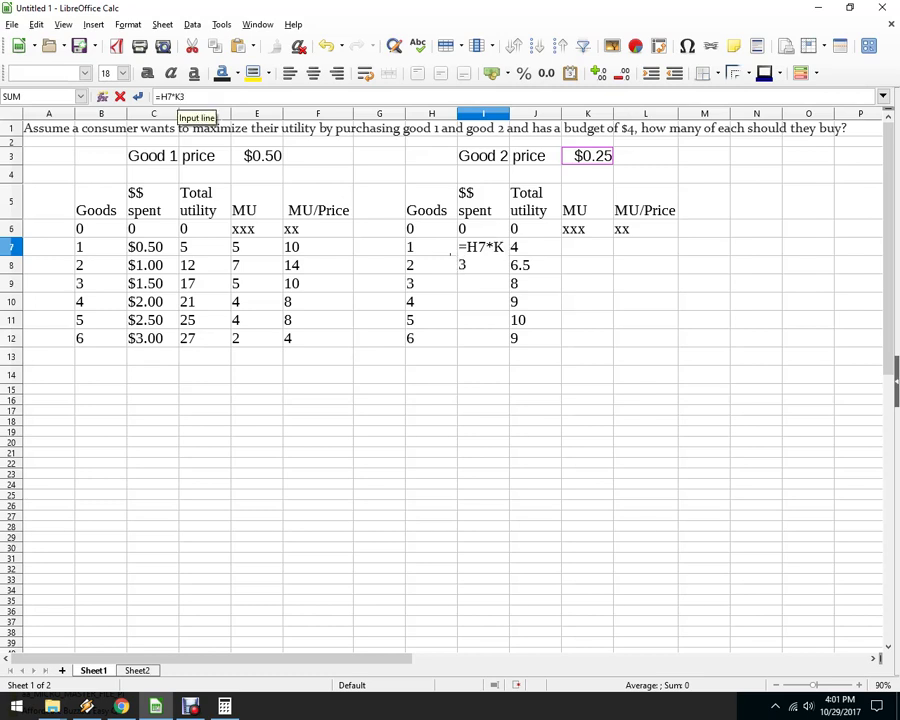
{"action": "key", "text": "shift+F4"}
{"action": "key", "text": "Return"}
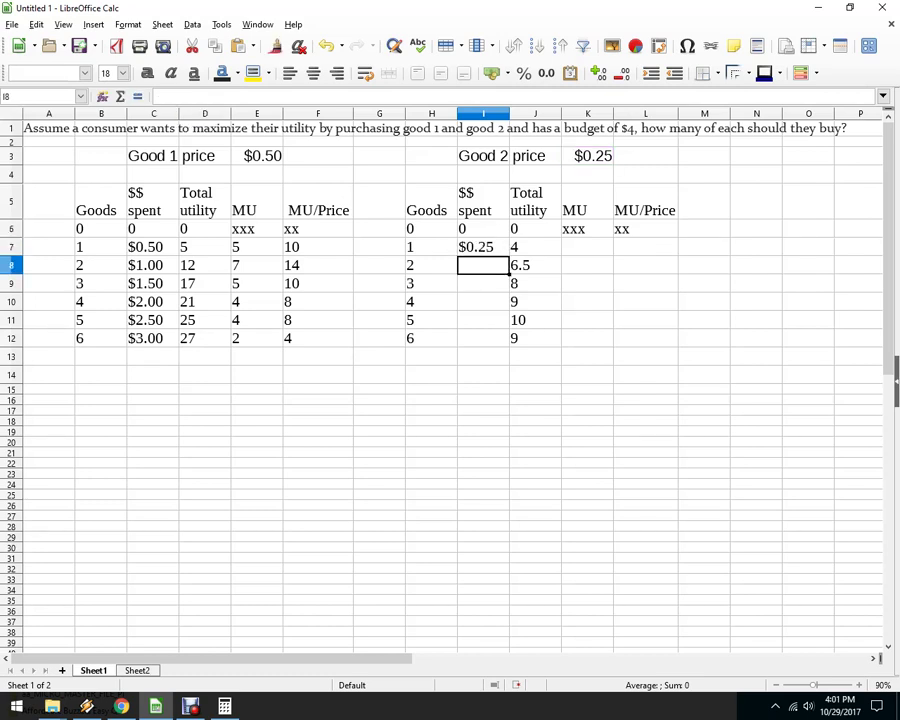
{"action": "key", "text": "Up"}
{"action": "double_click", "coordinate": [509, 256]}
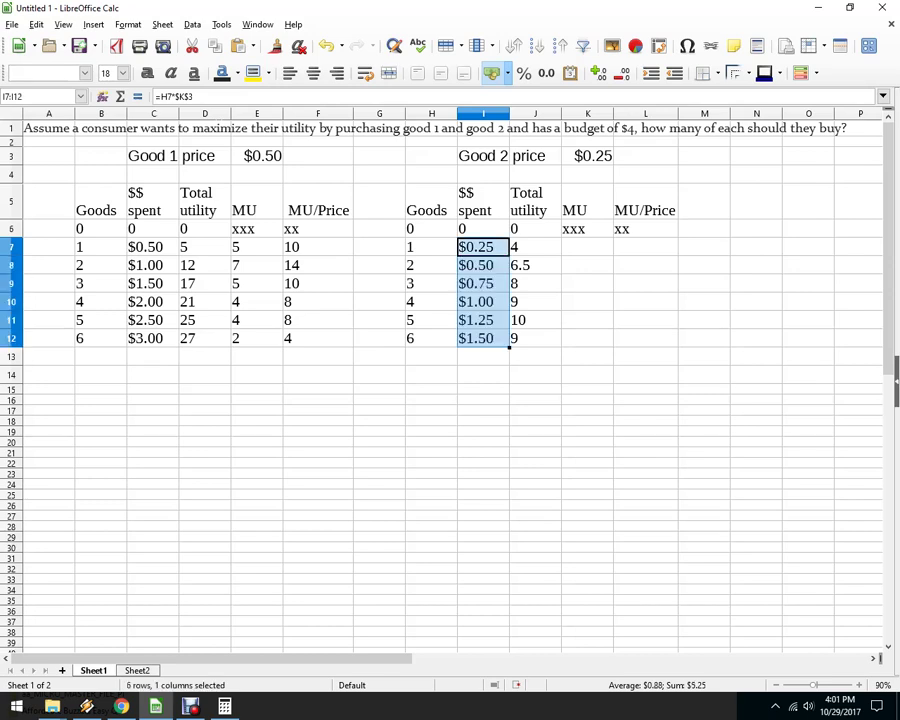
Enter =J7-J6 in K7 for Good 2's marginal utility and fill it down through K12
{"action": "left_click", "coordinate": [587, 247]}
{"action": "type", "text": "=J7"}
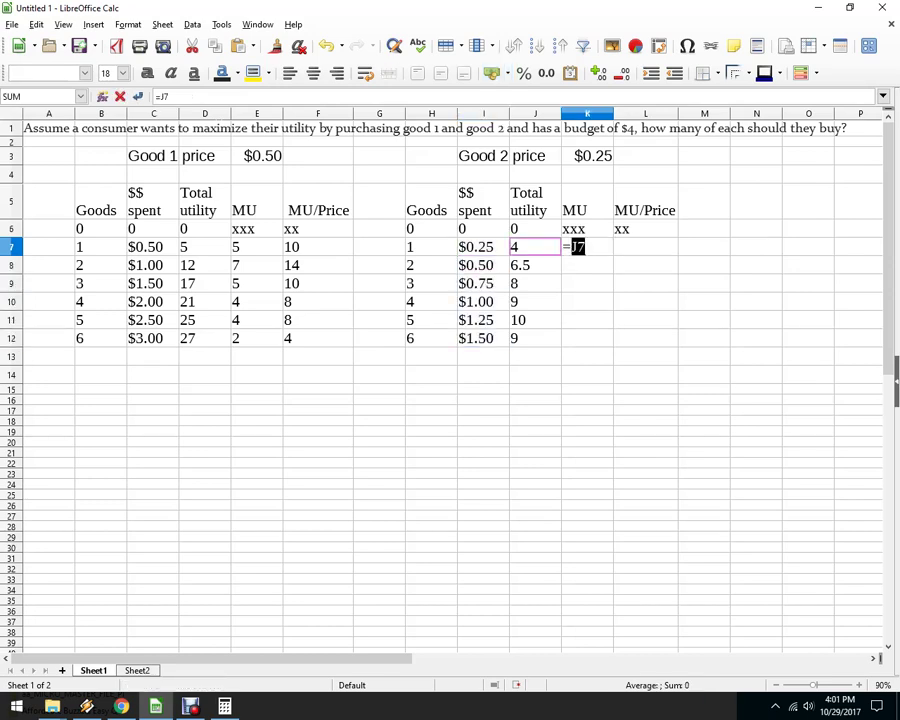
{"action": "type", "text": "-J6"}
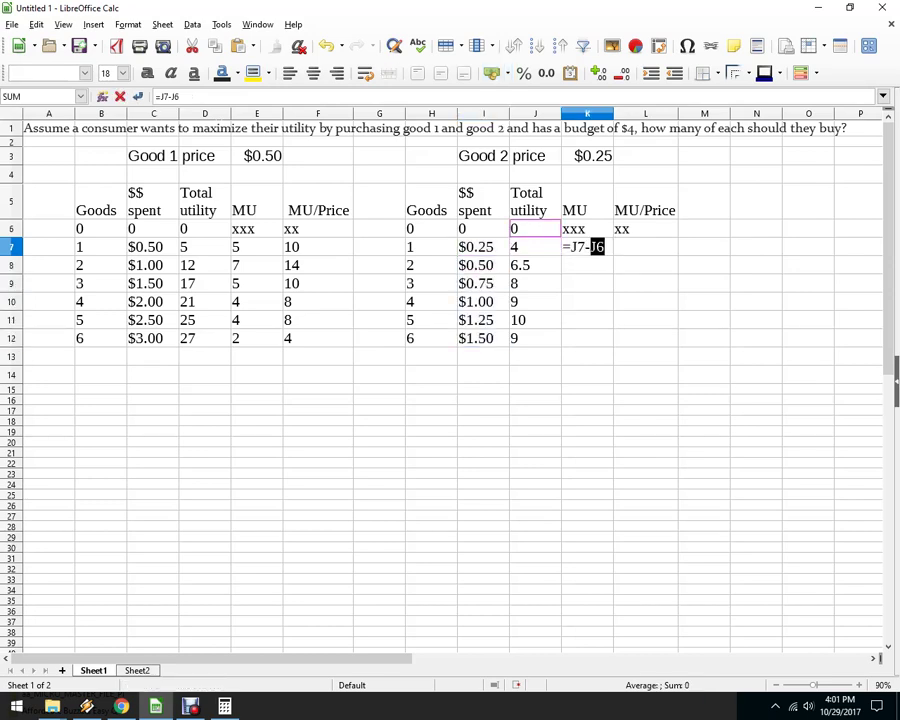
{"action": "key", "text": "Return"}
{"action": "key", "text": "Up"}
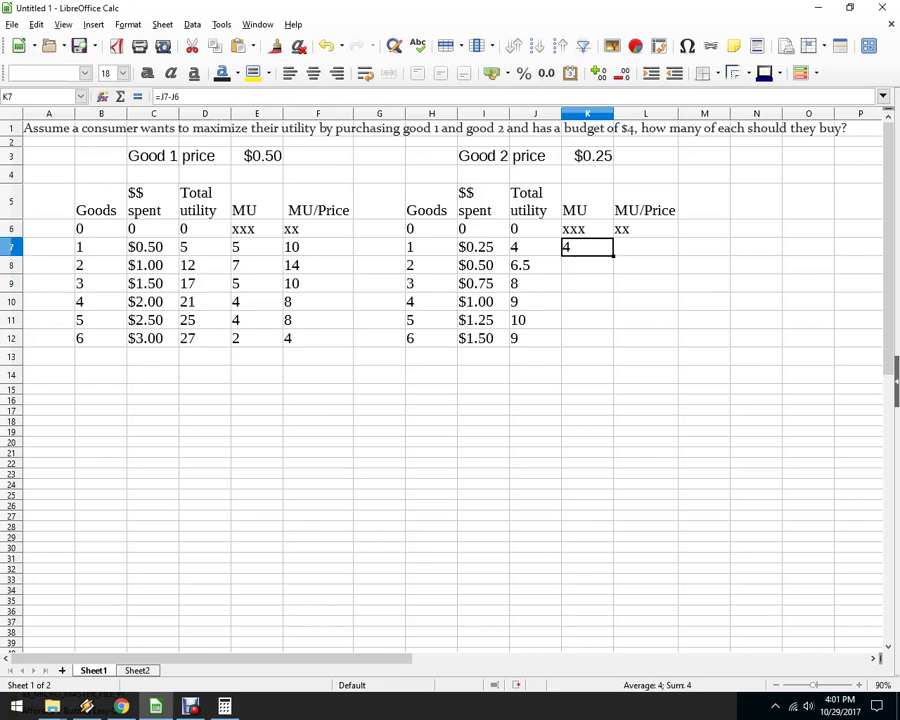
{"action": "double_click", "coordinate": [613, 256]}
Enter =K7/$K$3 in L7 for Good 2's MU/Price and fill the formula down through L12
{"action": "left_click", "coordinate": [645, 247]}
{"action": "type", "text": "="}
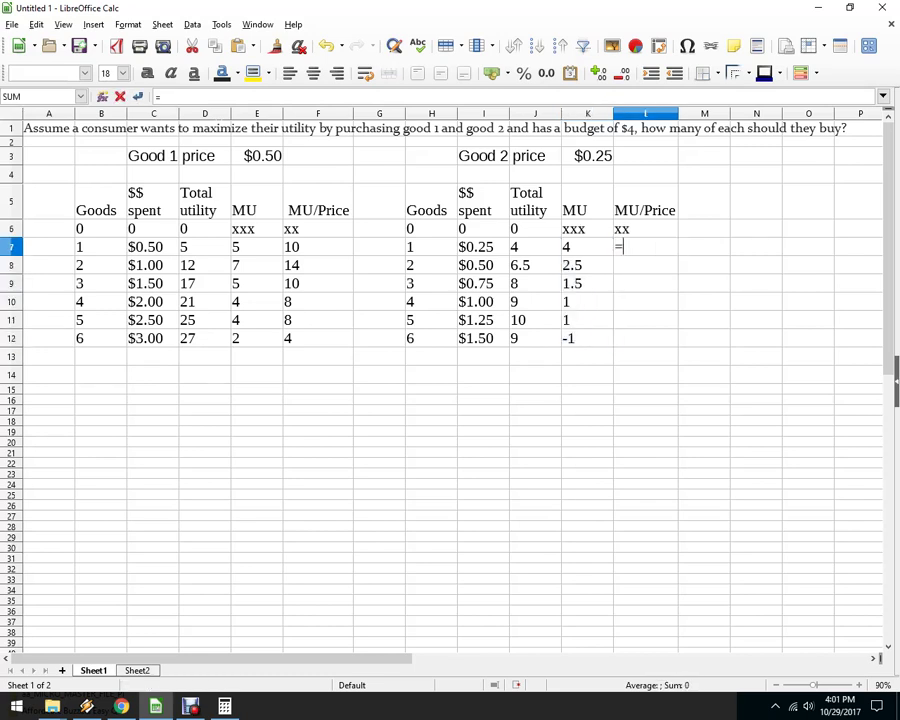
{"action": "key", "text": "Left"}
{"action": "type", "text": "/"}
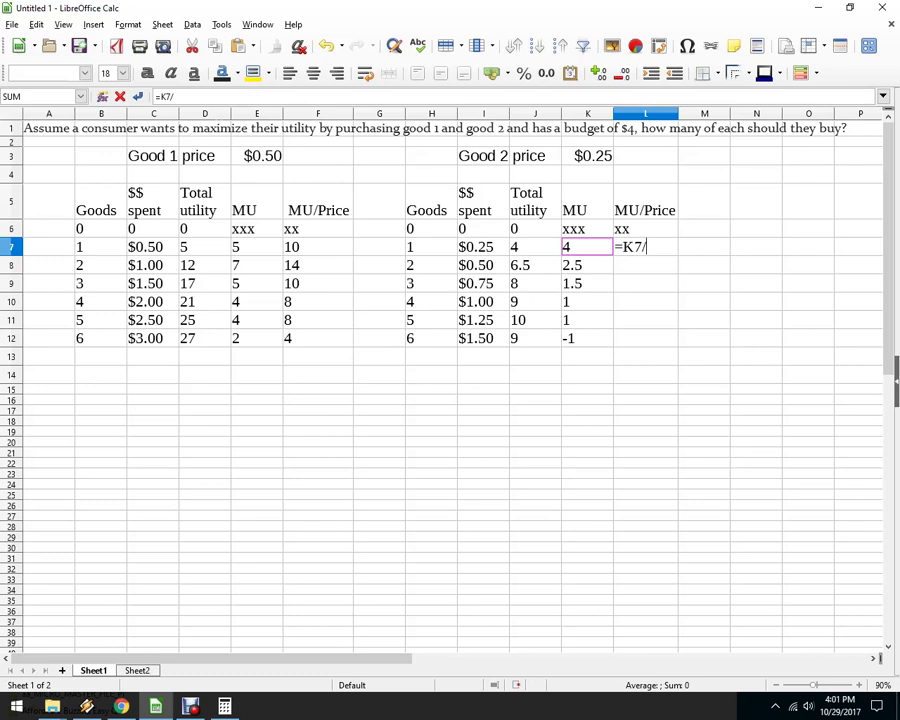
{"action": "key", "text": "Left"}
{"action": "key", "text": "Up"}
{"action": "key", "text": "Up"}
{"action": "key", "text": "Up"}
{"action": "key", "text": "Up"}
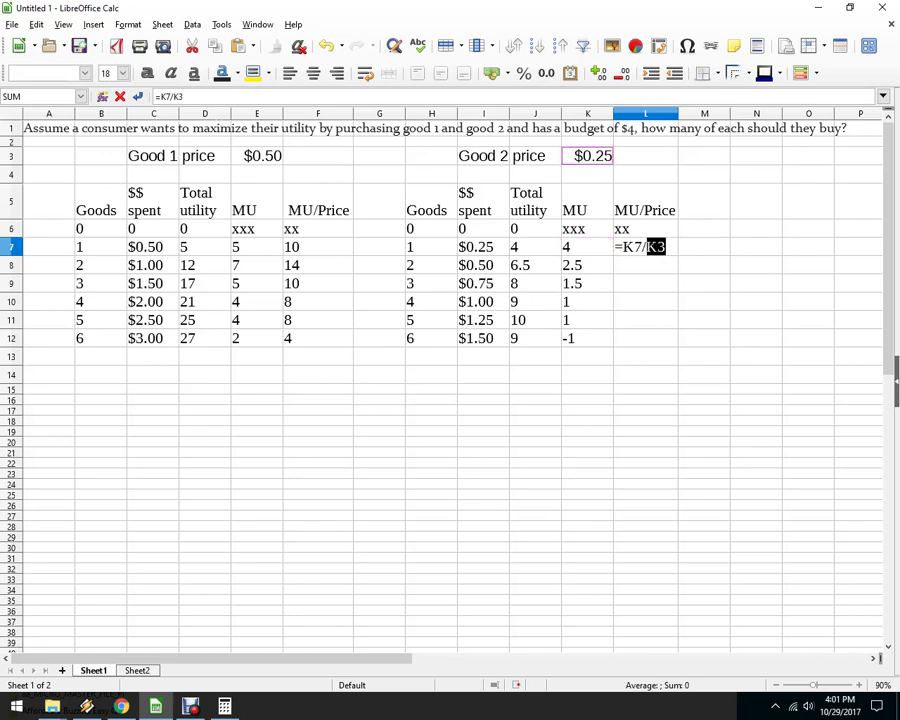
{"action": "key", "text": "F4"}
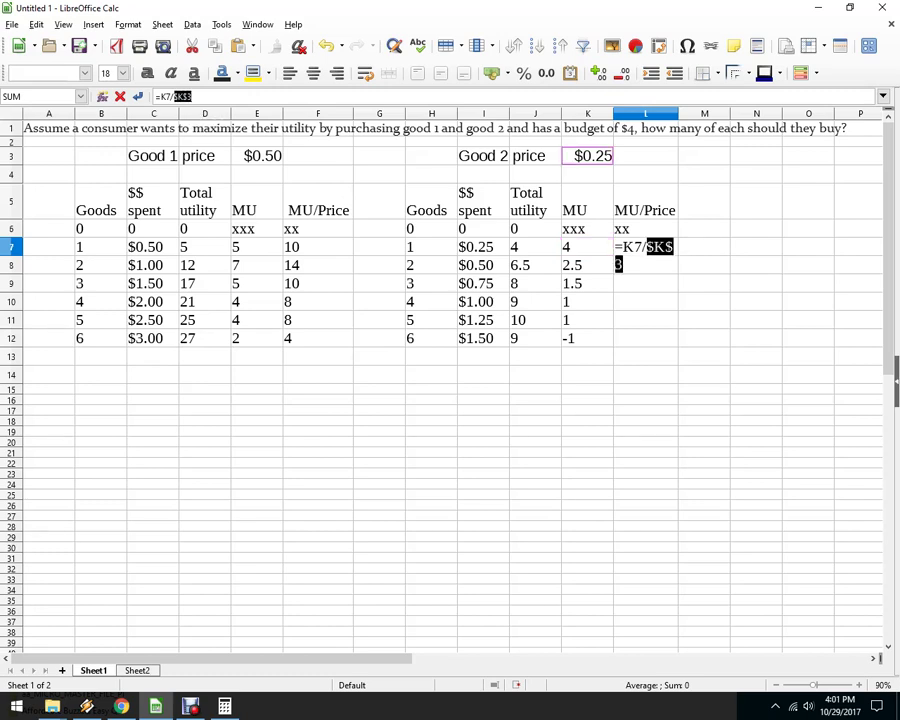
{"action": "key", "text": "Return"}
{"action": "key", "text": "Up"}
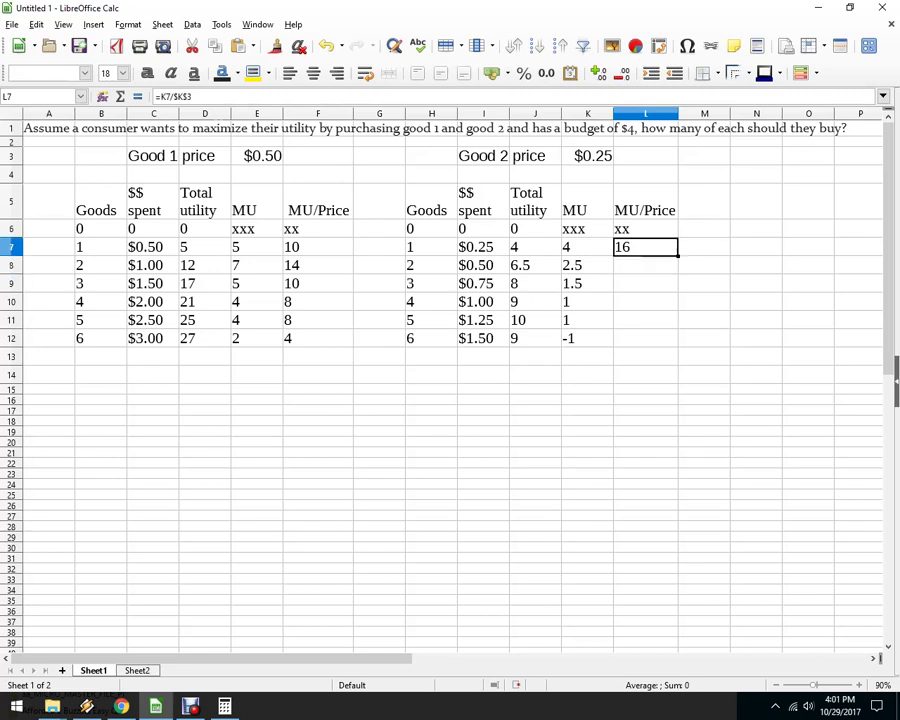
{"action": "double_click", "coordinate": [678, 256]}
{"action": "left_click", "coordinate": [704, 247]}
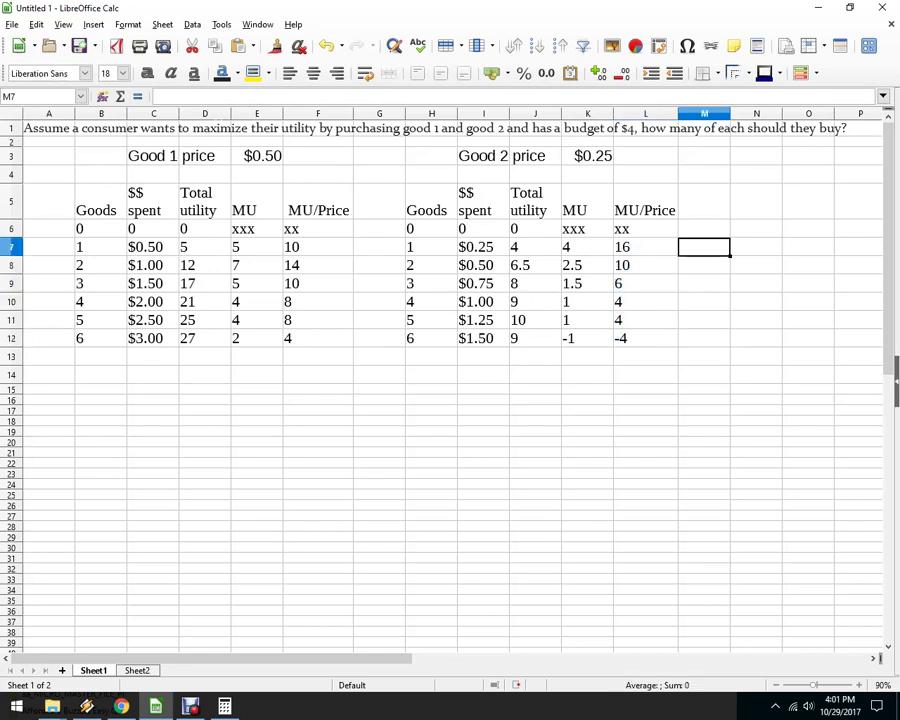
Select B12:F12 and H10:L10 together to compare six units of Good 1 with four units of Good 2
{"action": "left_click", "coordinate": [704, 302]}
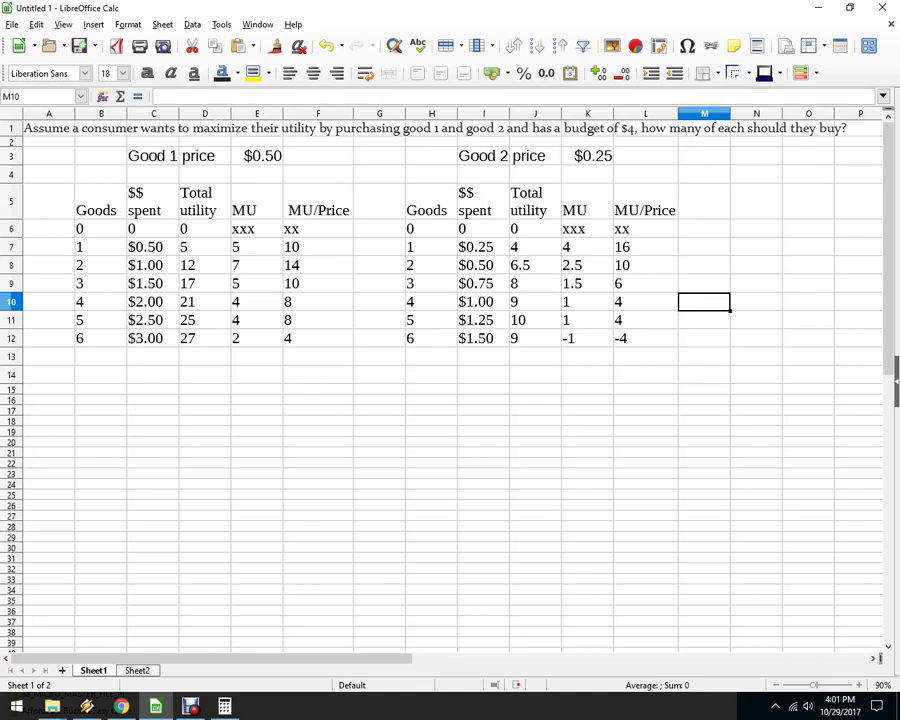
{"action": "left_click_drag", "start_coordinate": [100, 338], "coordinate": [318, 338]}
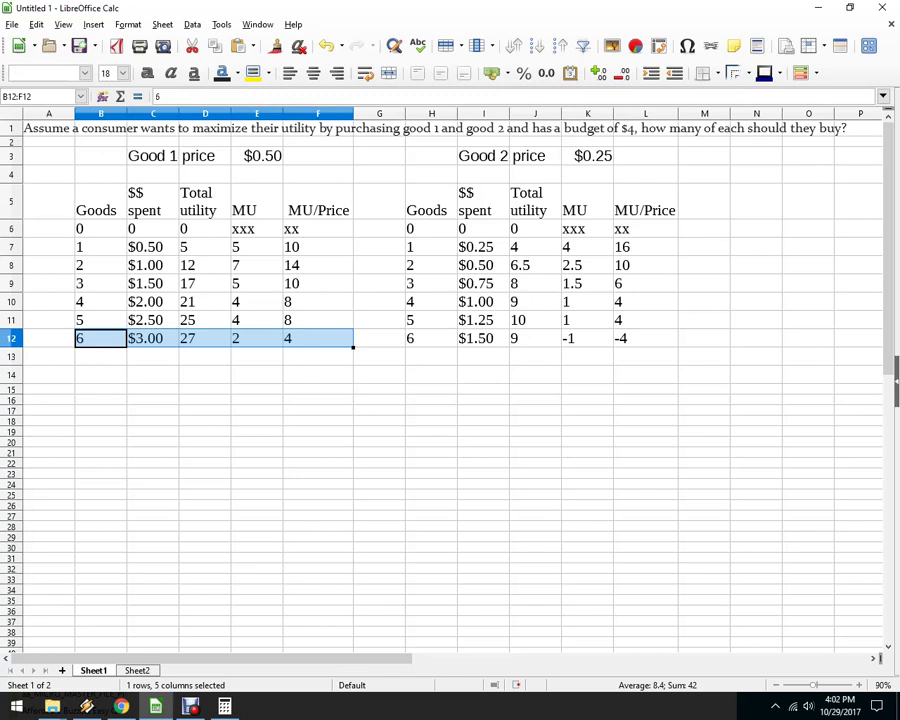
{"action": "left_click_drag", "start_coordinate": [645, 302], "coordinate": [430, 301]}
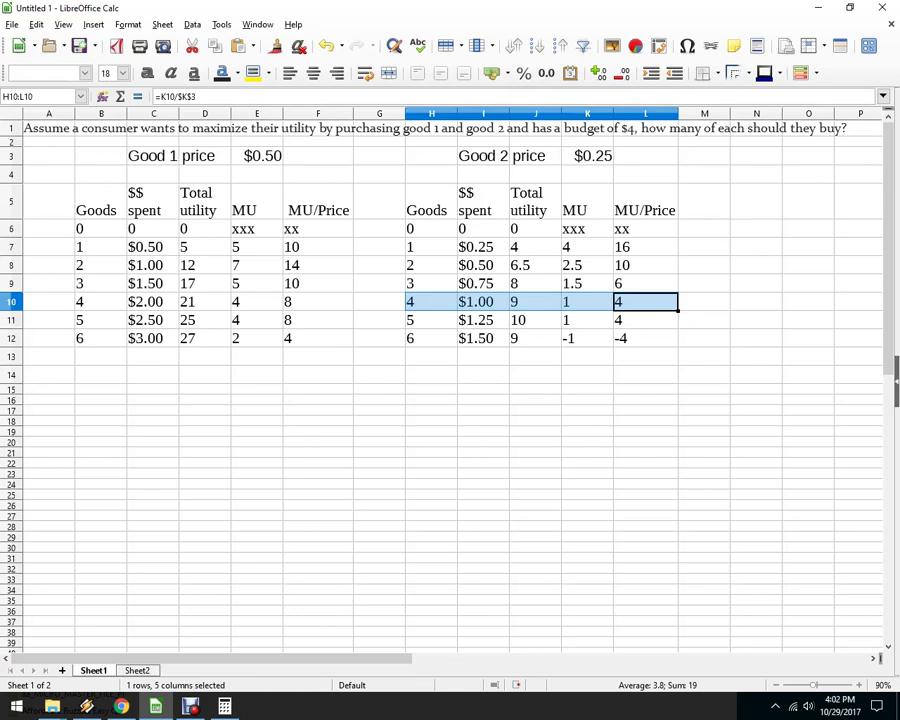
{"action": "left_click_drag", "start_coordinate": [318, 338], "coordinate": [100, 338]}
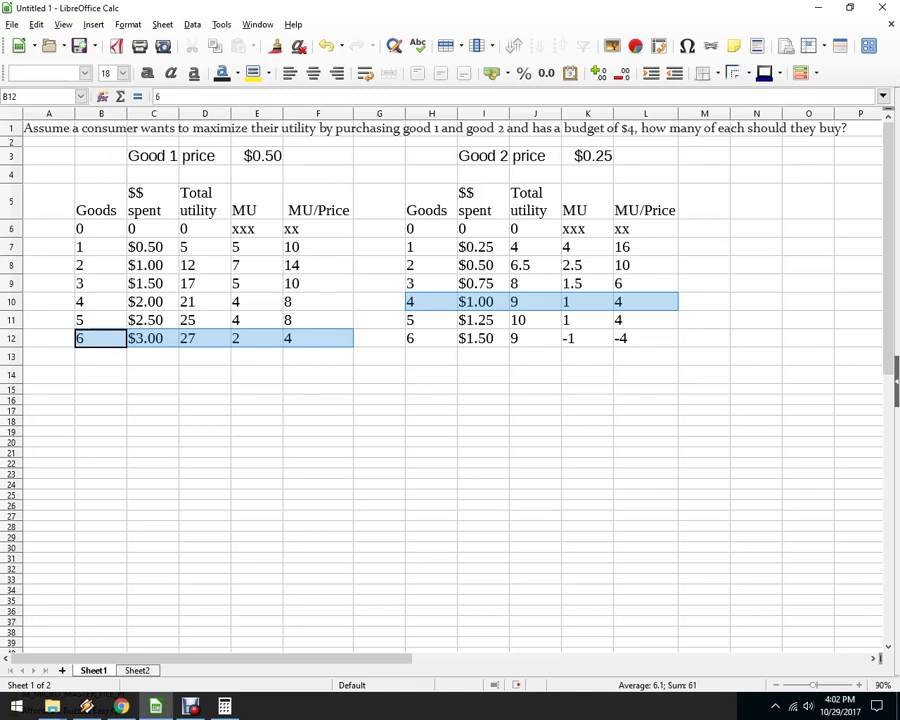
Set Good 1's price in E3 to 1
{"action": "left_click", "coordinate": [318, 174]}
{"action": "left_click", "coordinate": [257, 156]}
{"action": "left_click", "coordinate": [168, 97]}
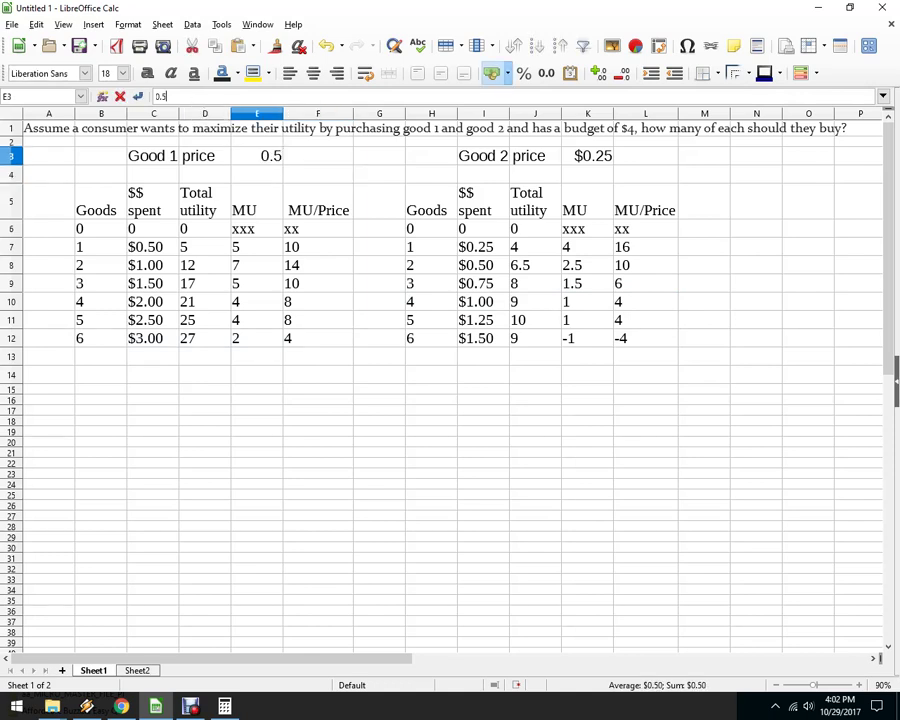
{"action": "key", "text": "BackSpace"}
{"action": "key", "text": "BackSpace"}
{"action": "key", "text": "BackSpace"}
{"action": "type", "text": "1"}
{"action": "key", "text": "Return"}
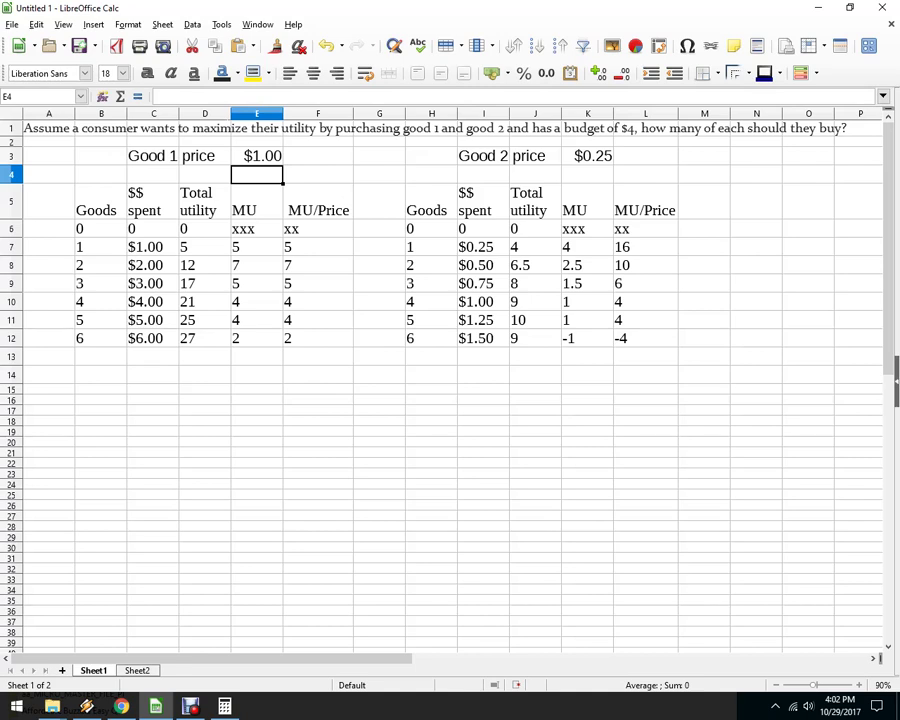
Select B10:F10 and H10:L10 together to compare four units of each good, and clear the selection
{"action": "left_click_drag", "start_coordinate": [318, 302], "coordinate": [101, 302]}
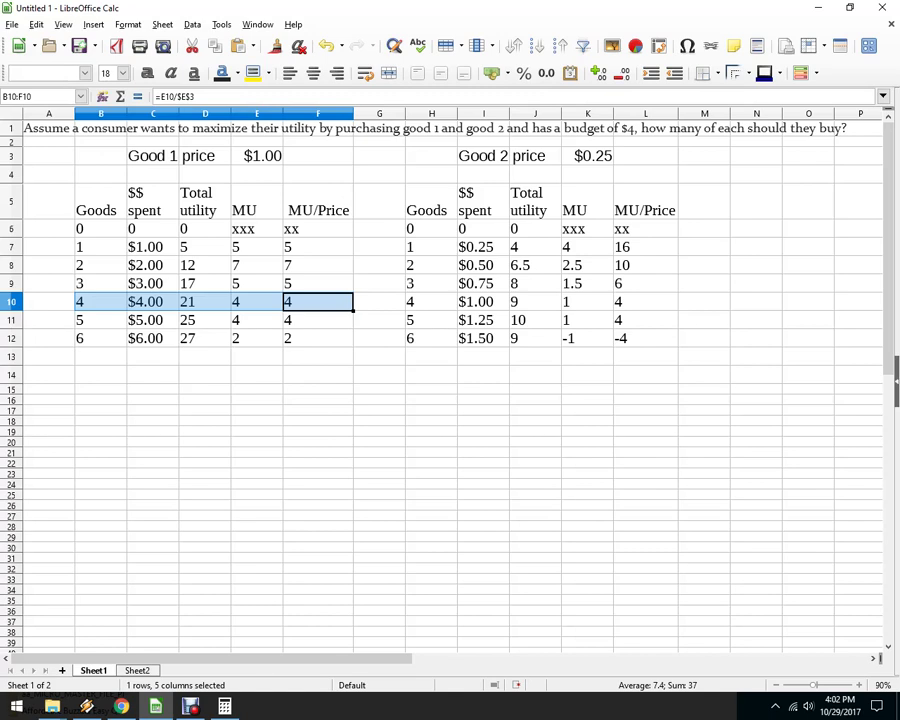
{"action": "left_click_drag", "start_coordinate": [645, 302], "coordinate": [432, 302]}
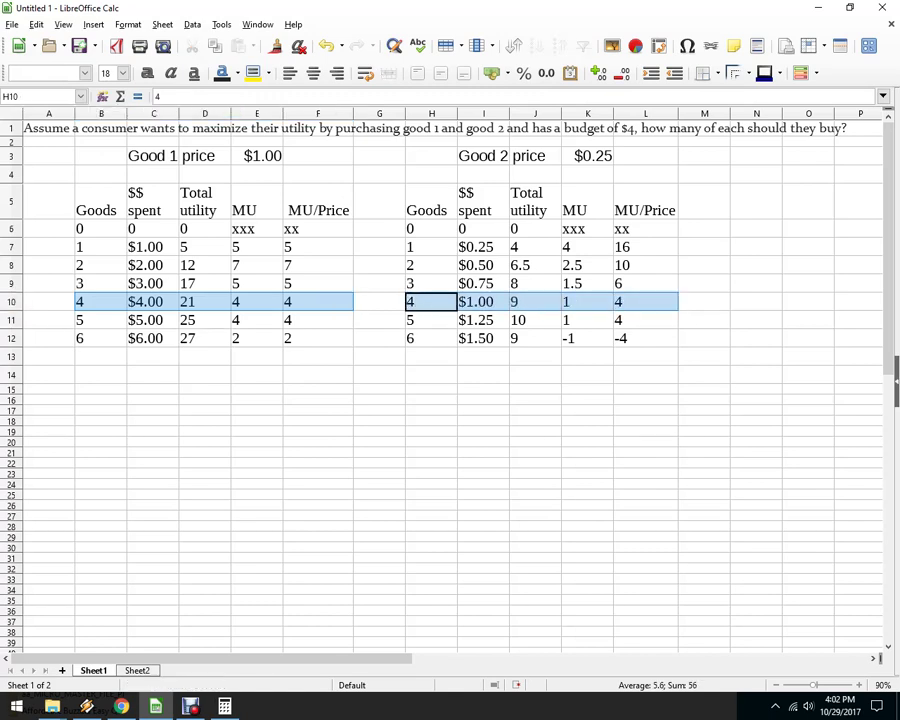
{"action": "left_click", "coordinate": [380, 302]}
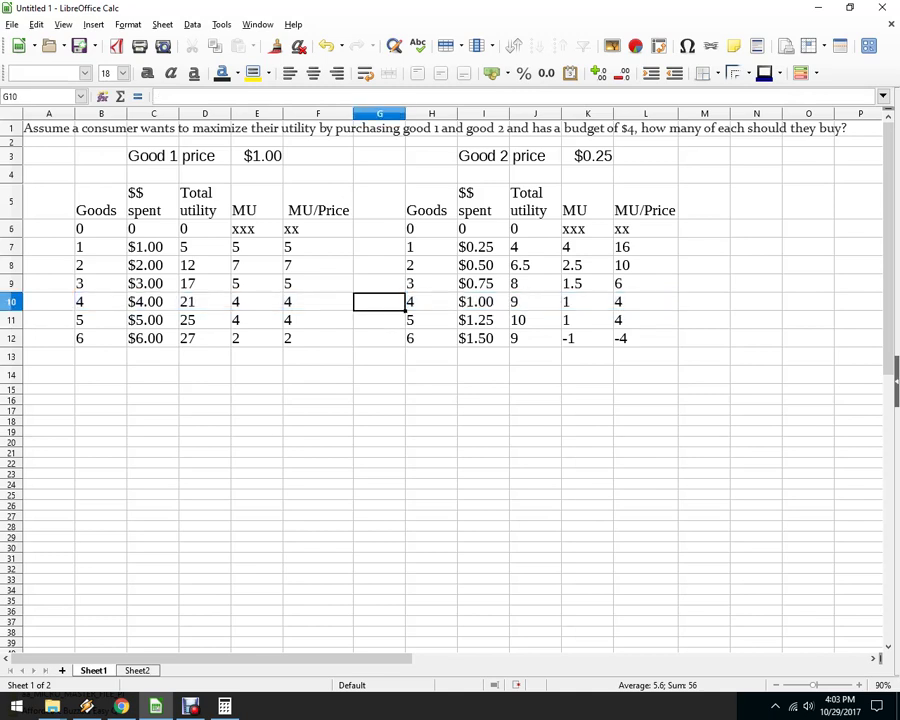
Select B9:F9 and H9:L9 together to compare three units of each good
{"action": "left_click_drag", "start_coordinate": [318, 284], "coordinate": [101, 284]}
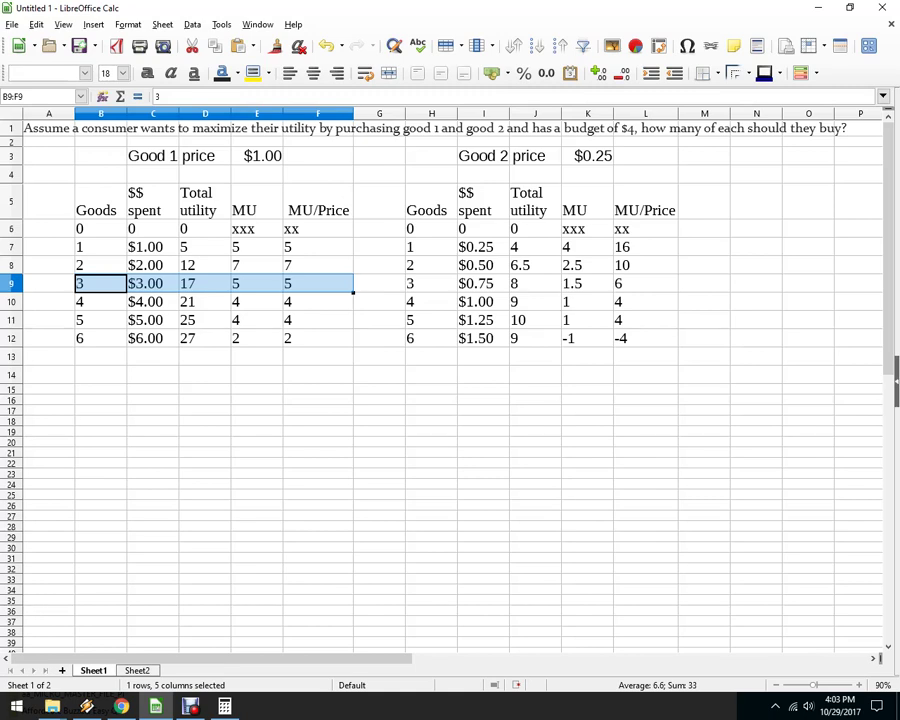
{"action": "left_click", "coordinate": [645, 284], "text": "ctrl"}
{"action": "left_click_drag", "start_coordinate": [645, 283], "coordinate": [431, 283]}
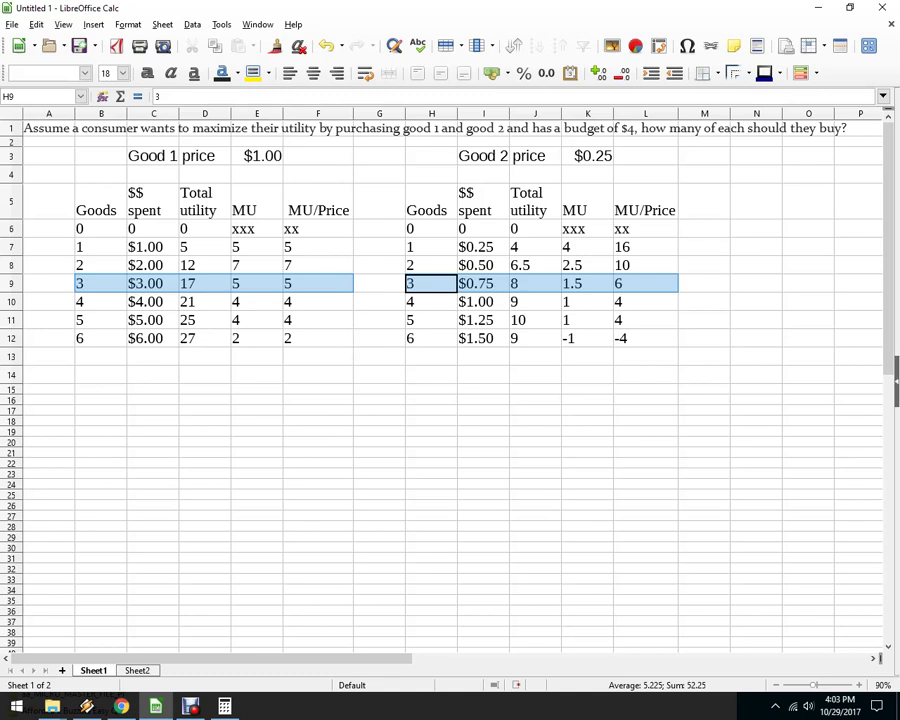
Replace the Good 2 part of the selection with H10:L10, keeping Good 1's B9:F9 selected for comparison
{"action": "left_click", "coordinate": [645, 302], "text": "ctrl"}
{"action": "left_click_drag", "start_coordinate": [645, 284], "coordinate": [535, 284]}
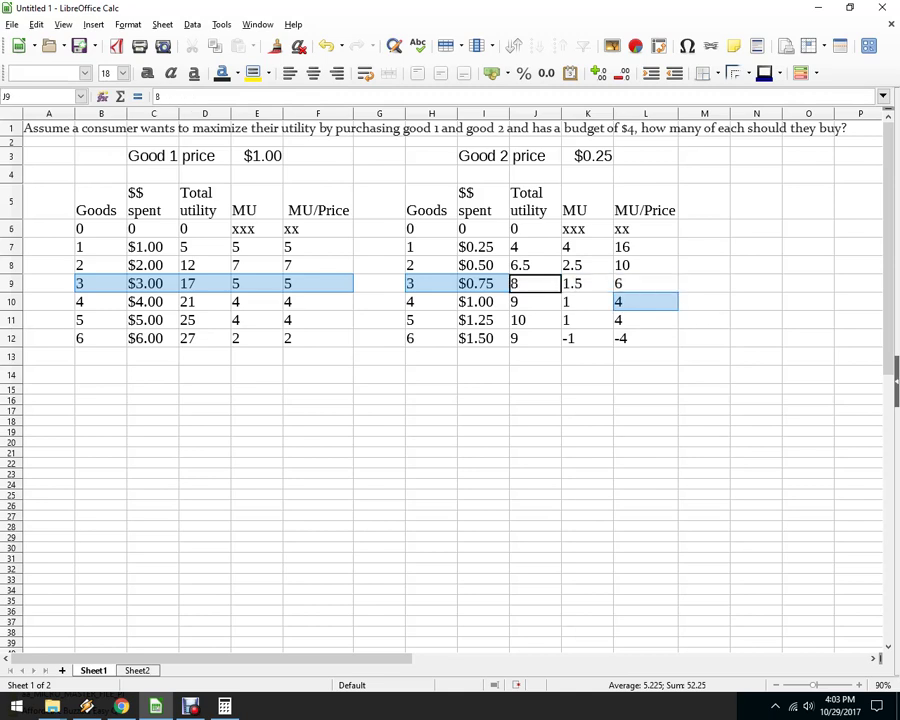
{"action": "left_click", "coordinate": [484, 284], "text": "ctrl"}
{"action": "left_click", "coordinate": [432, 284], "text": "ctrl"}
{"action": "left_click", "coordinate": [432, 302], "text": "ctrl"}
{"action": "left_click", "coordinate": [484, 302], "text": "ctrl"}
{"action": "left_click", "coordinate": [535, 302], "text": "ctrl"}
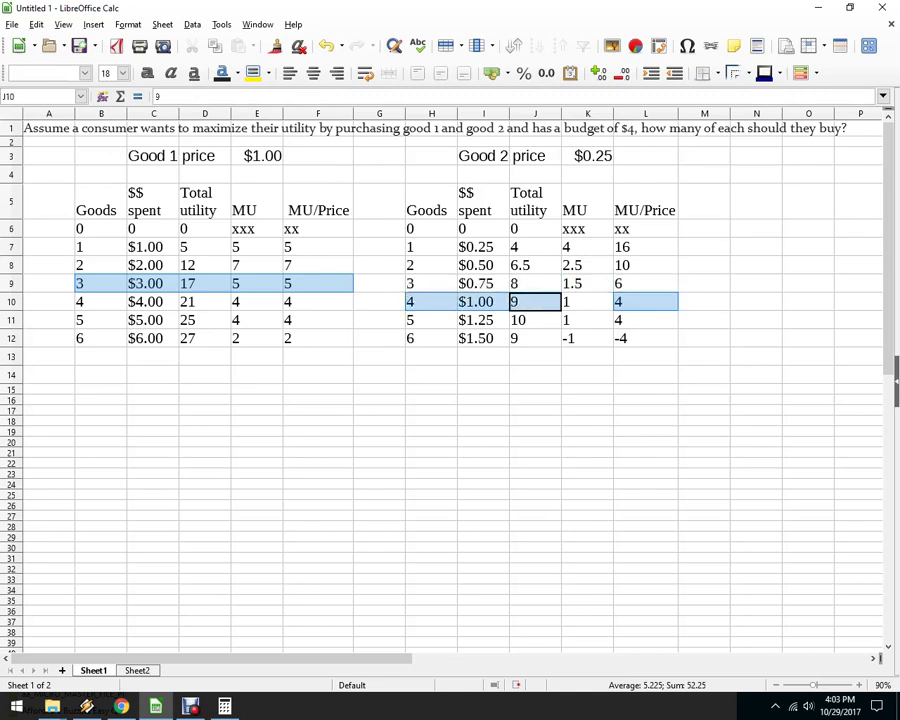
{"action": "left_click", "coordinate": [587, 302], "text": "ctrl"}
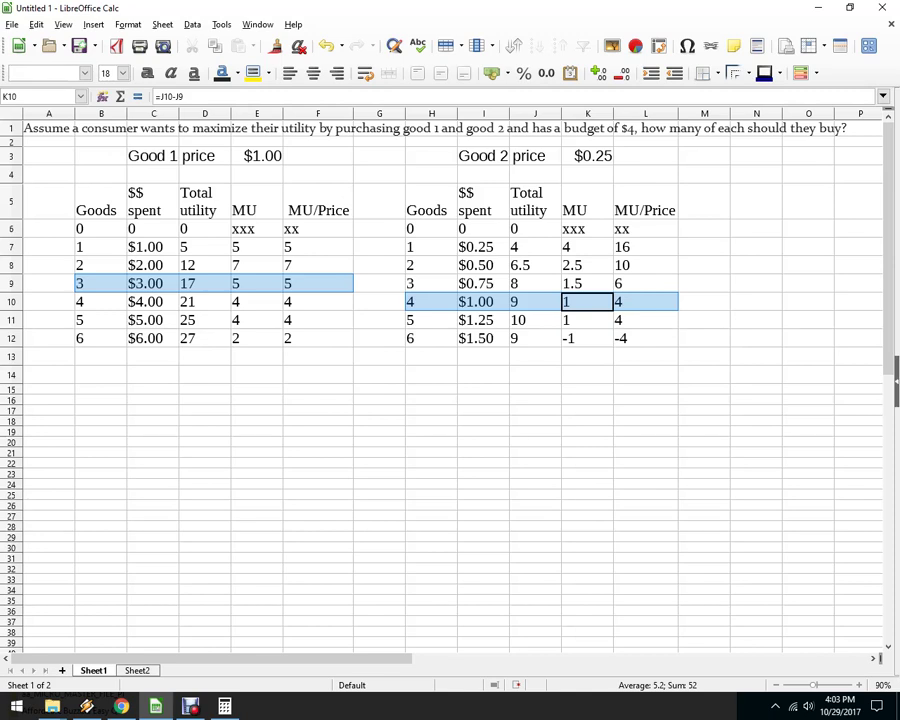
Set Good 2's price in K3 to 1
{"action": "left_click", "coordinate": [588, 156]}
{"action": "type", "text": "1"}
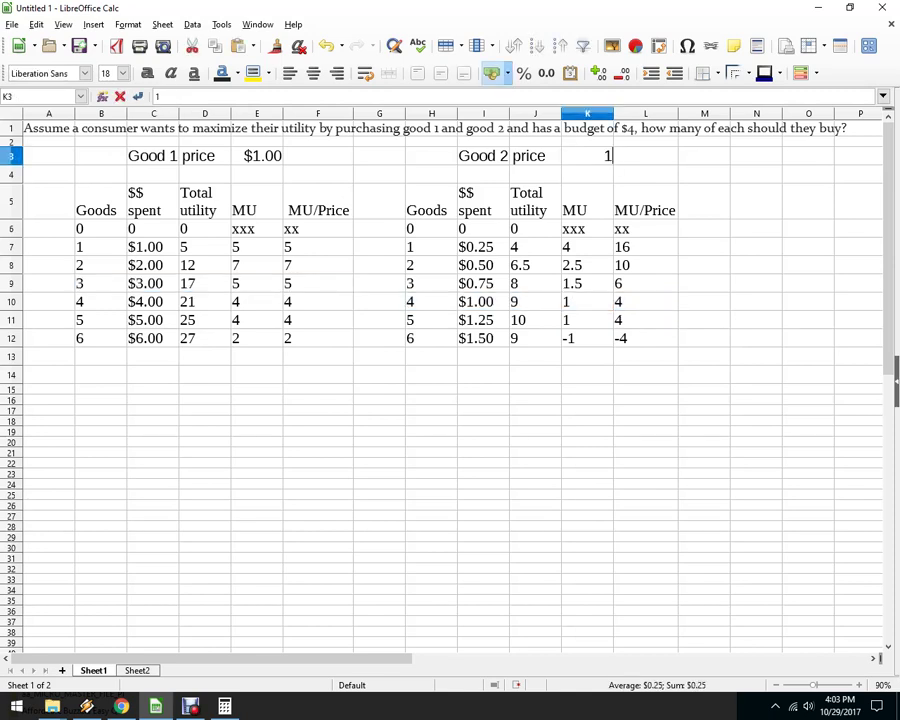
{"action": "key", "text": "Return"}
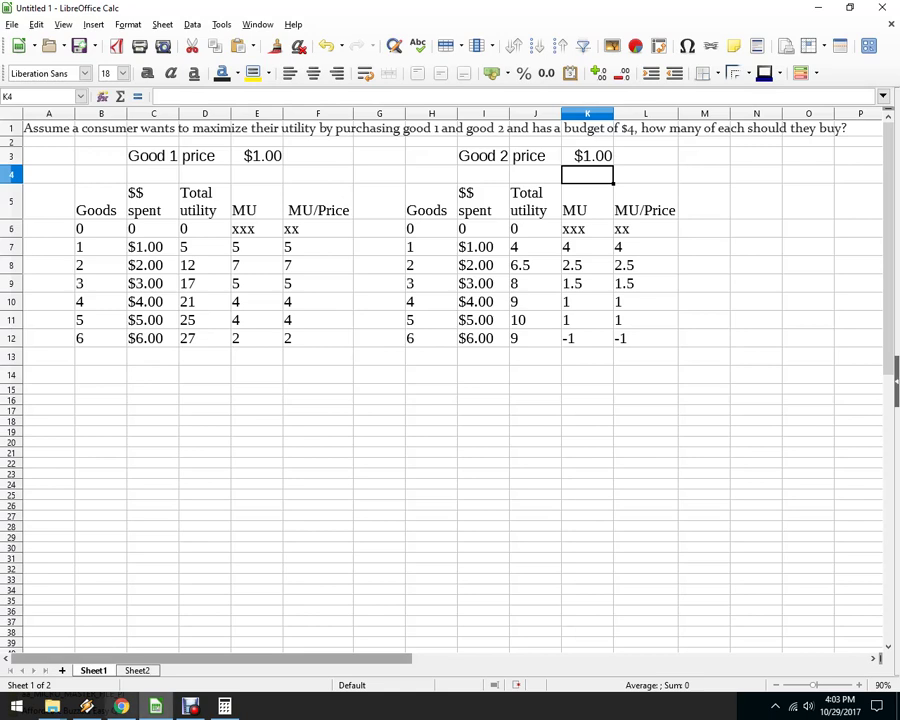
On Sheet2, calculate Good 1's spending in C6 with =$E$3*B6 and fill the formula down to C11
{"action": "left_click", "coordinate": [137, 671]}
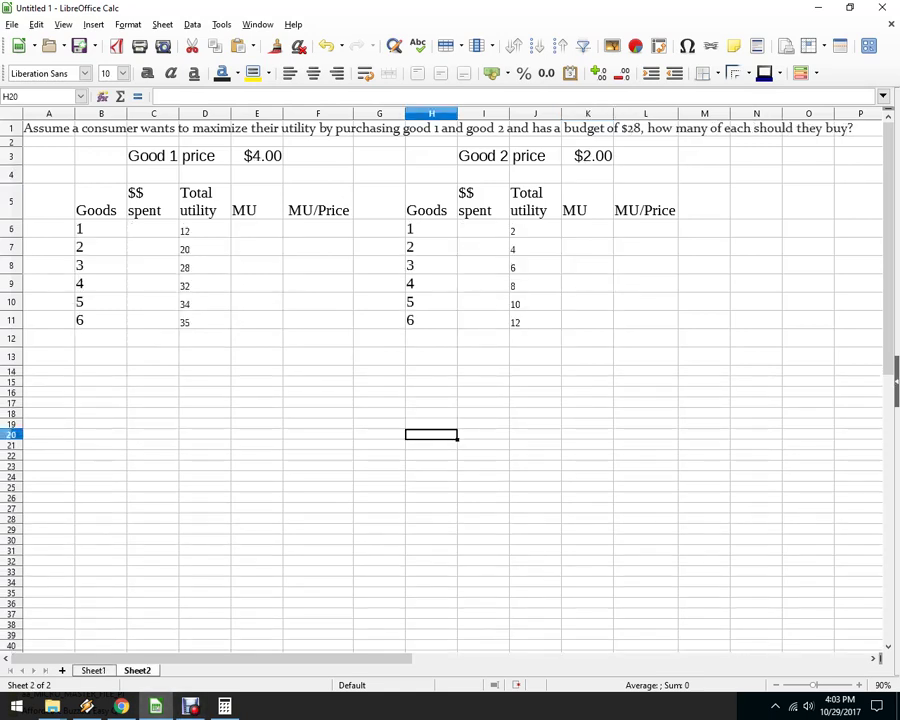
{"action": "left_click", "coordinate": [153, 229]}
{"action": "type", "text": "="}
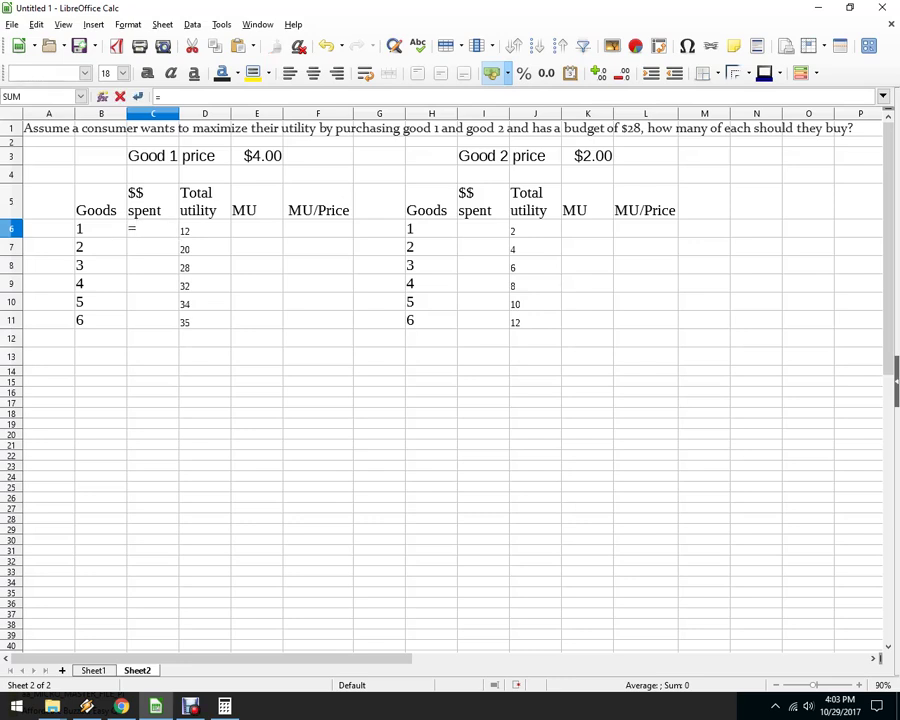
{"action": "left_click", "coordinate": [257, 156]}
{"action": "type", "text": "*"}
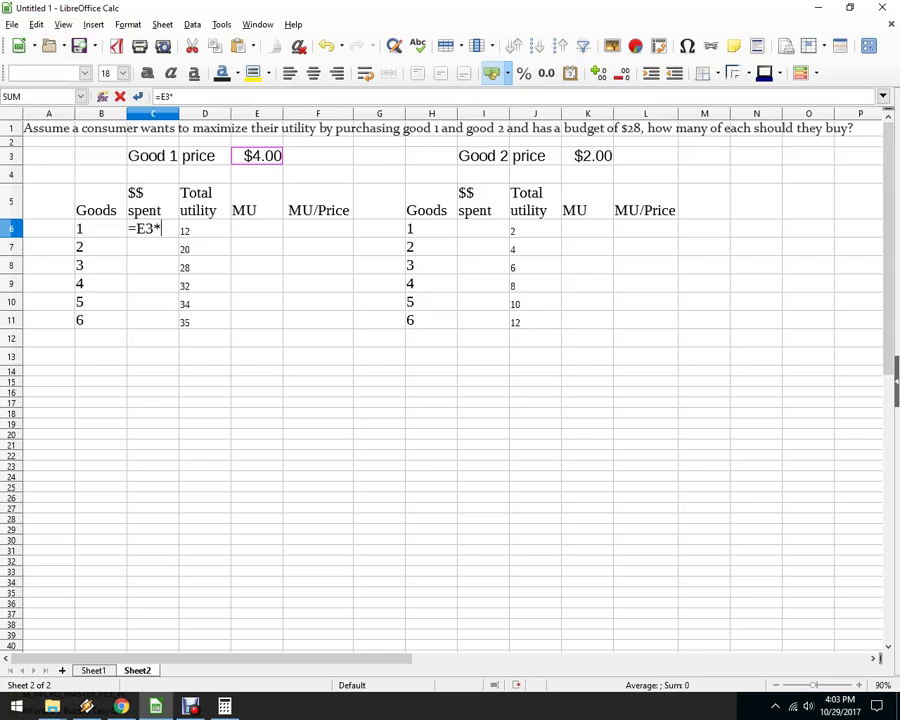
{"action": "key", "text": "BackSpace"}
{"action": "key", "text": "F4"}
{"action": "type", "text": "*"}
{"action": "key", "text": "Left"}
{"action": "key", "text": "Return"}
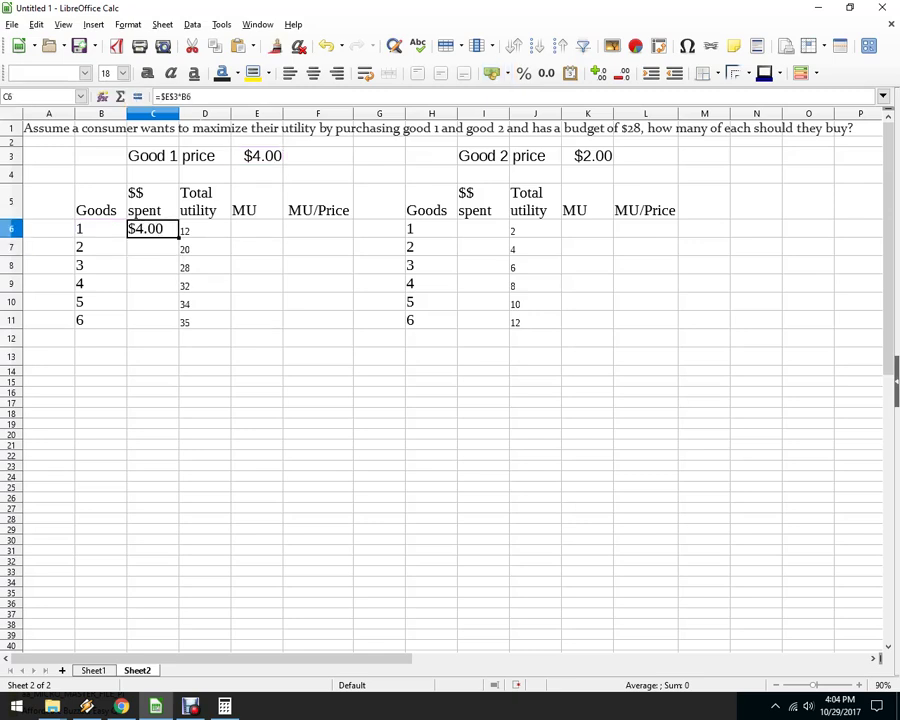
{"action": "key", "text": "Up"}
{"action": "double_click", "coordinate": [179, 238]}
Enter =D6-0 in E6 as the marginal utility of Good 1's first unit
{"action": "left_click", "coordinate": [257, 229]}
{"action": "type", "text": "="}
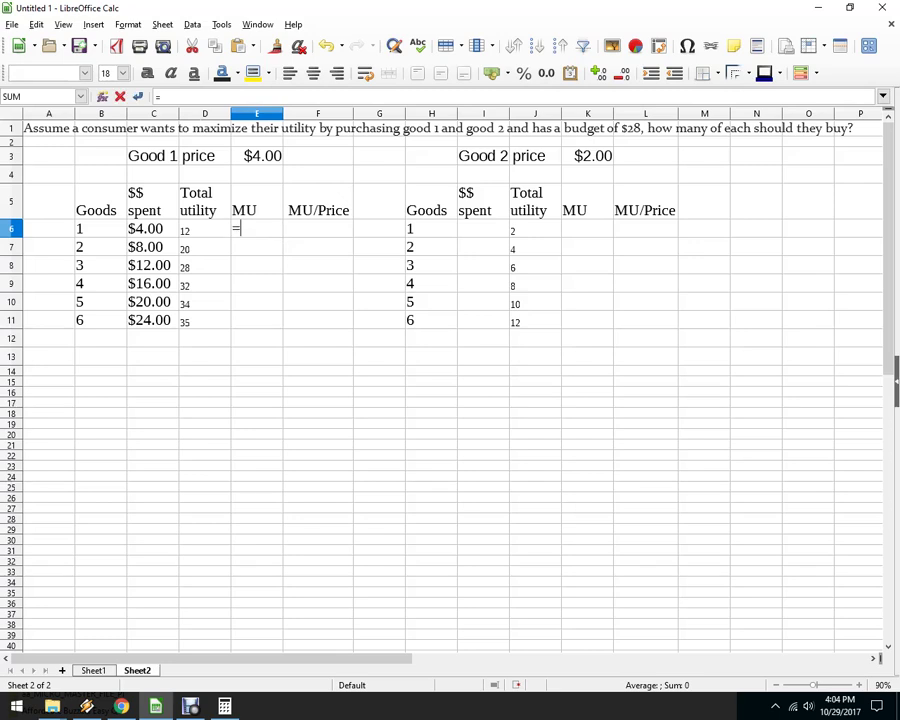
{"action": "key", "text": "Left"}
{"action": "type", "text": "-0"}
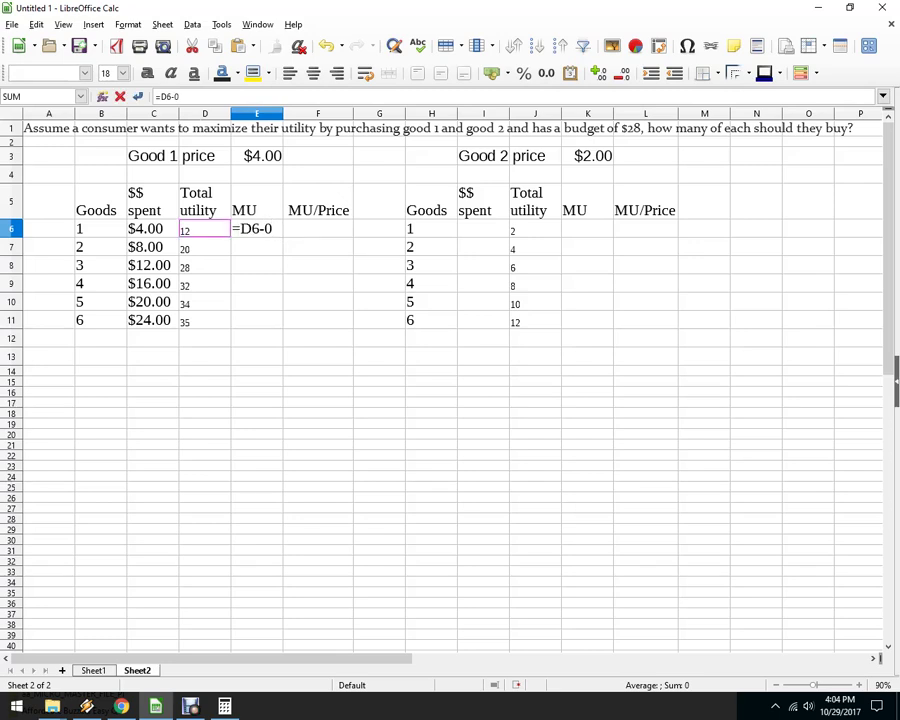
{"action": "key", "text": "Return"}
Enter =D7-D6 in E7 for Good 1's marginal utility and fill it down to E11
{"action": "type", "text": "="}
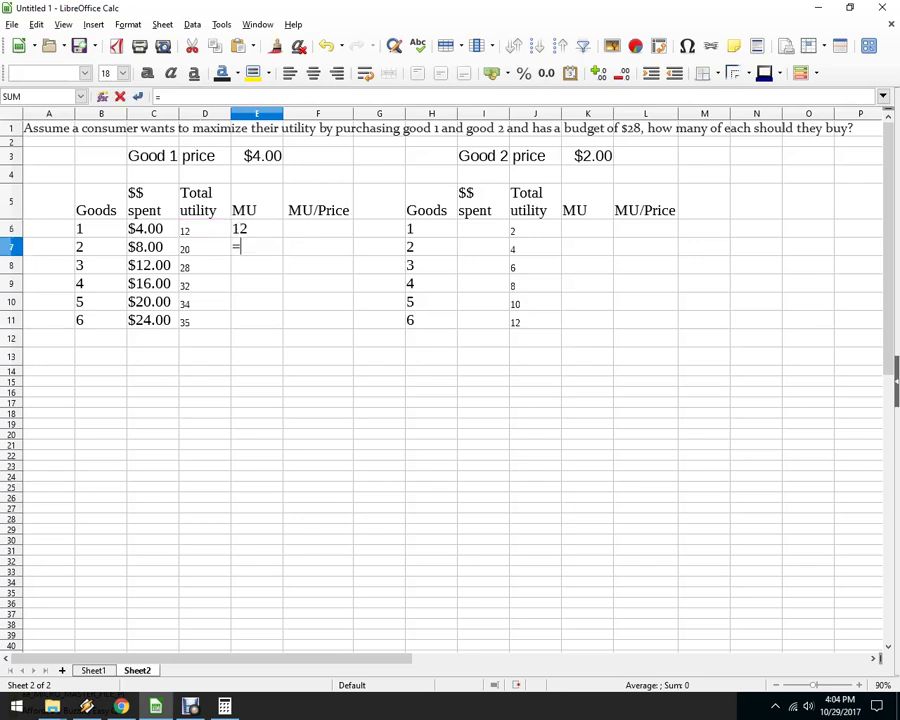
{"action": "key", "text": "Left"}
{"action": "type", "text": "-"}
{"action": "key", "text": "Left"}
{"action": "key", "text": "Up"}
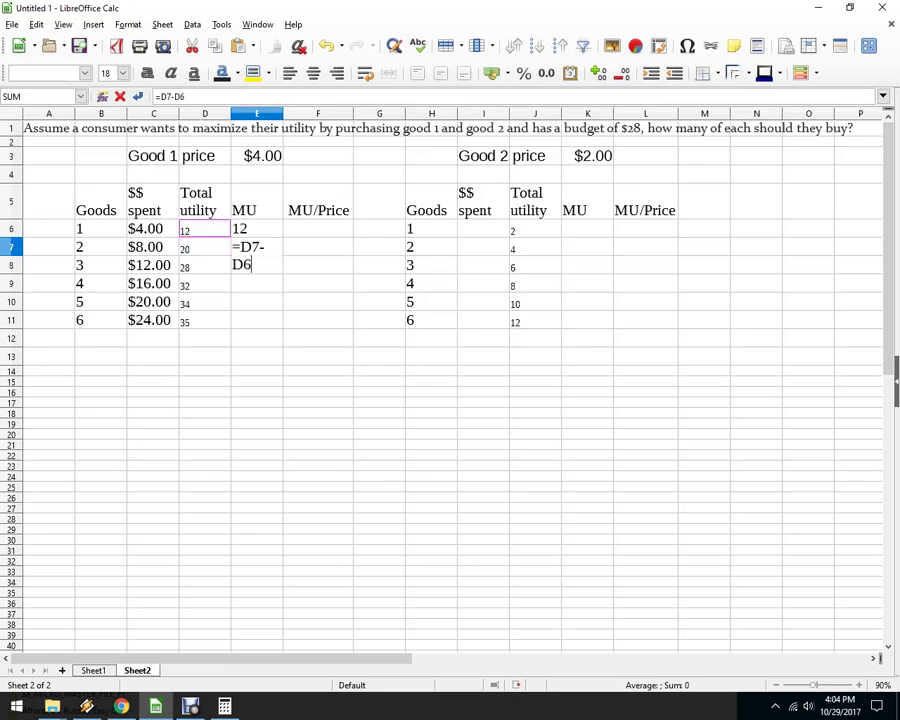
{"action": "key", "text": "Return"}
{"action": "left_click", "coordinate": [257, 247]}
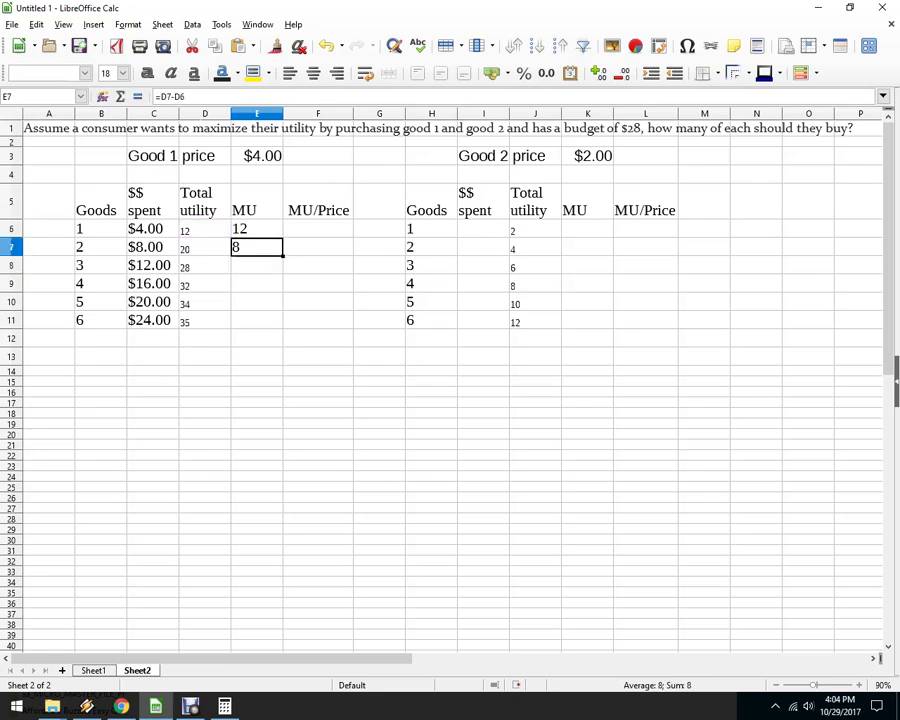
{"action": "double_click", "coordinate": [283, 256]}
Enter =E6/$E$3 in F6 to compute Good 1's marginal utility per dollar for the first unit
{"action": "left_click", "coordinate": [318, 229]}
{"action": "type", "text": "="}
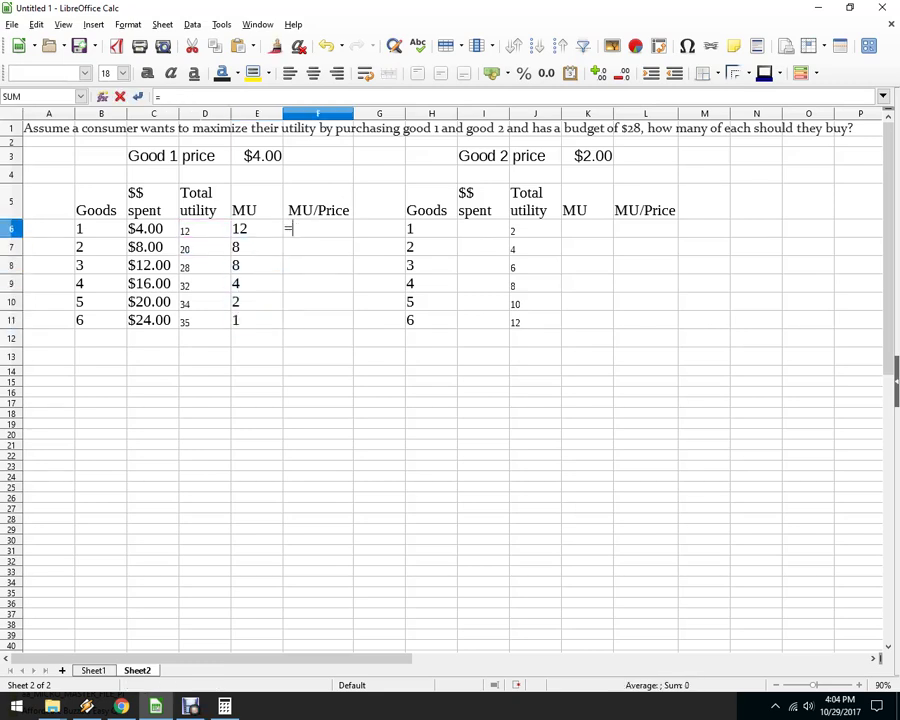
{"action": "key", "text": "Left"}
{"action": "type", "text": "/"}
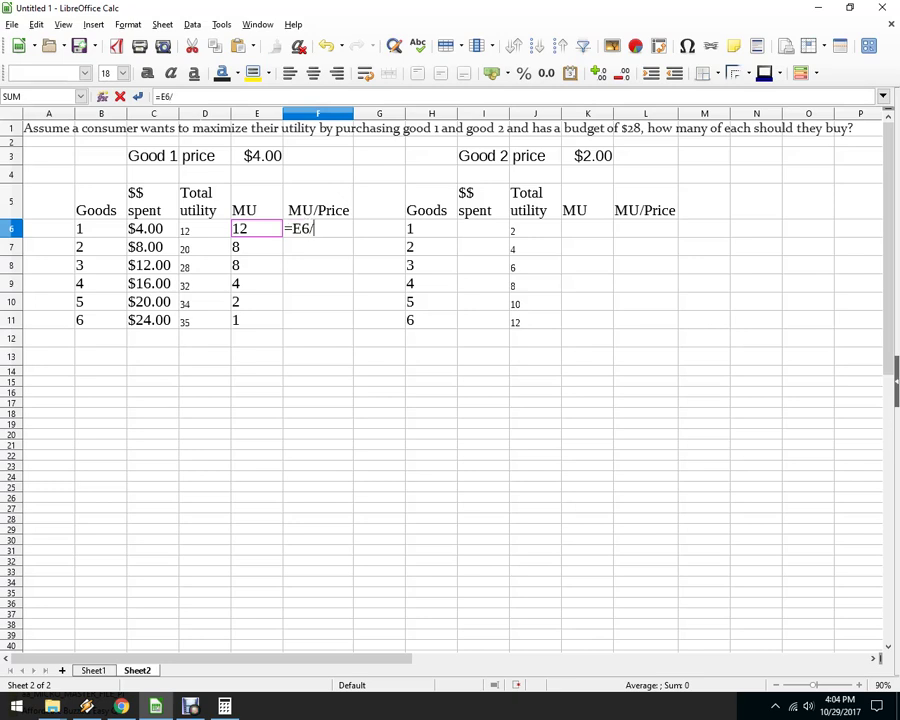
{"action": "key", "text": "Left"}
{"action": "key", "text": "Up"}
{"action": "key", "text": "Up"}
{"action": "key", "text": "Up"}
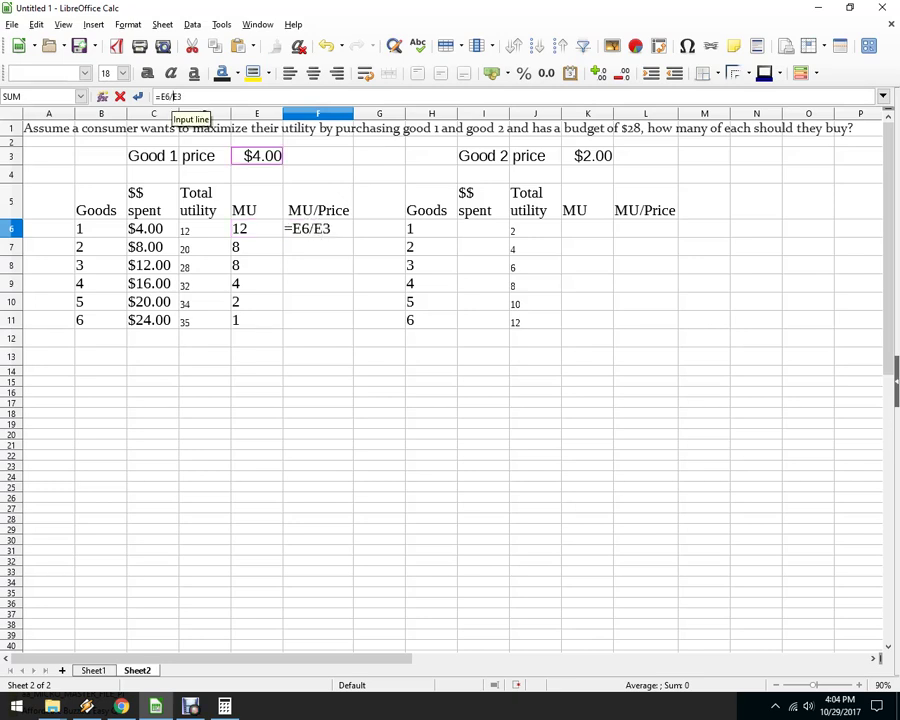
{"action": "key", "text": "F4"}
{"action": "key", "text": "Return"}
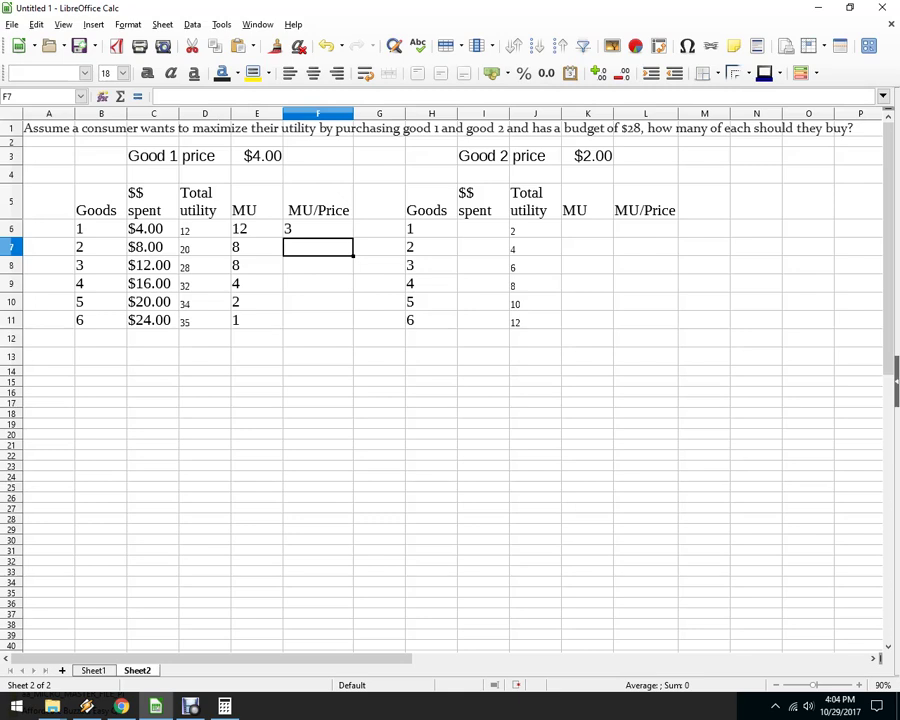
Fill Good 1's MU/Price formula from F6 down through F11
{"action": "key", "text": "Up"}
{"action": "key", "text": "shift+Down"}
{"action": "key", "text": "shift+Down"}
{"action": "key", "text": "shift+Down"}
{"action": "key", "text": "shift+Down"}
{"action": "key", "text": "shift+Down"}
{"action": "key", "text": "ctrl+d"}
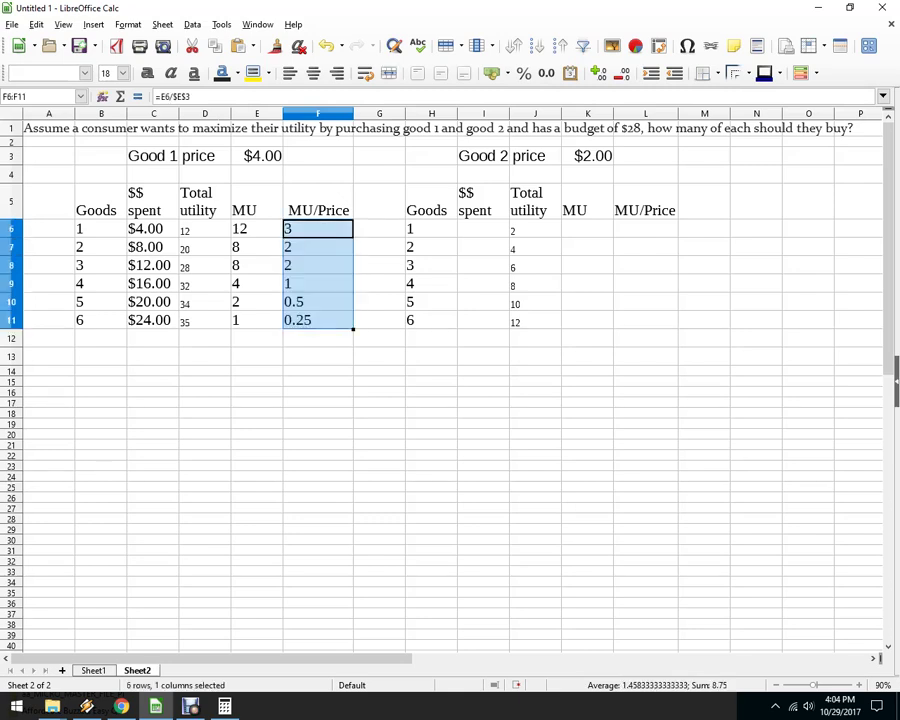
Try copying Good 1's spending formula from C6 into I6, and clear the pasted cell
{"action": "left_click", "coordinate": [483, 229]}
{"action": "left_click", "coordinate": [153, 229]}
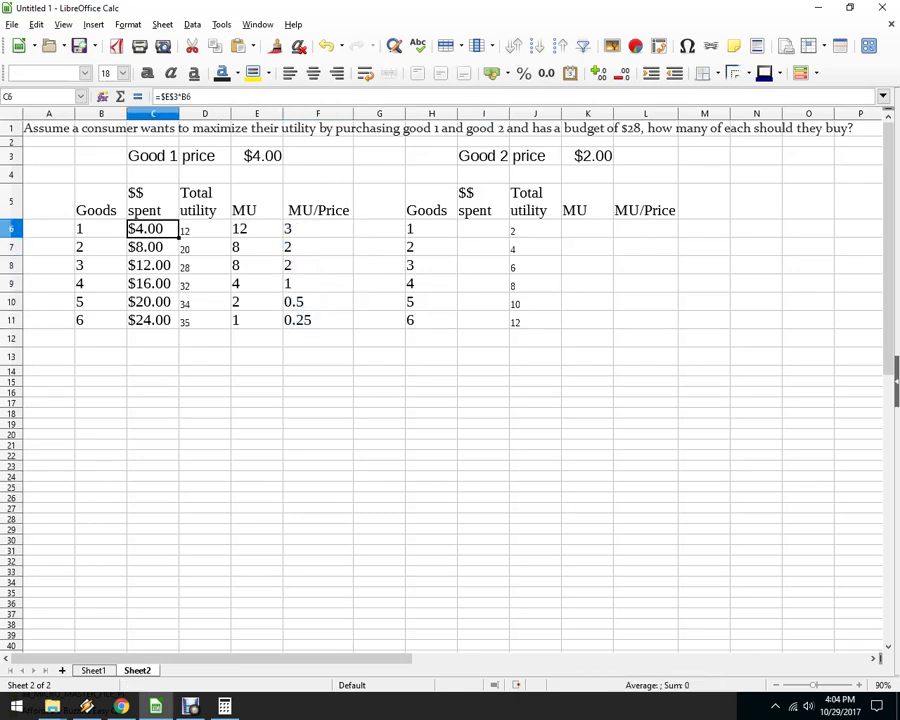
{"action": "key", "text": "ctrl+c"}
{"action": "key", "text": "Right"}
{"action": "key", "text": "Right"}
{"action": "key", "text": "Right"}
{"action": "key", "text": "Right"}
{"action": "key", "text": "Right"}
{"action": "key", "text": "Right"}
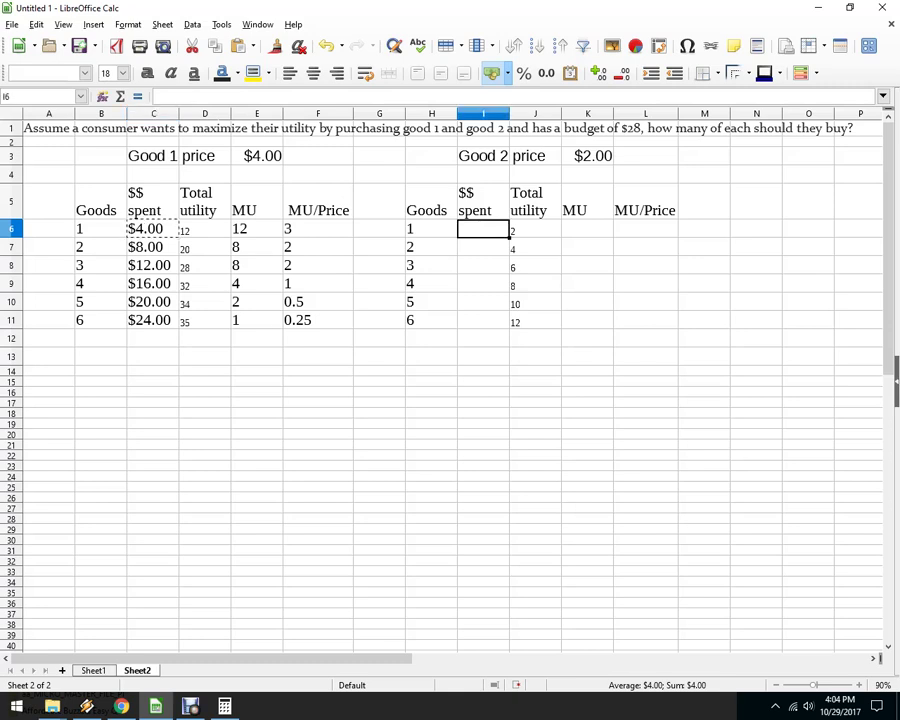
{"action": "key", "text": "ctrl+v"}
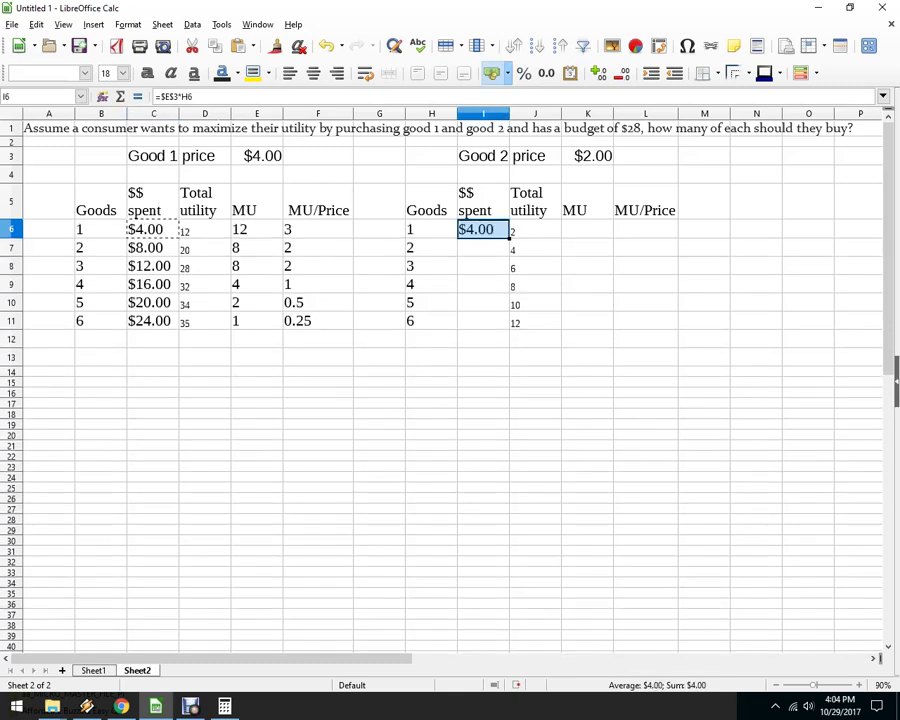
{"action": "key", "text": "Escape"}
{"action": "key", "text": "Delete"}
{"action": "key", "text": "Down"}
{"action": "key", "text": "Up"}
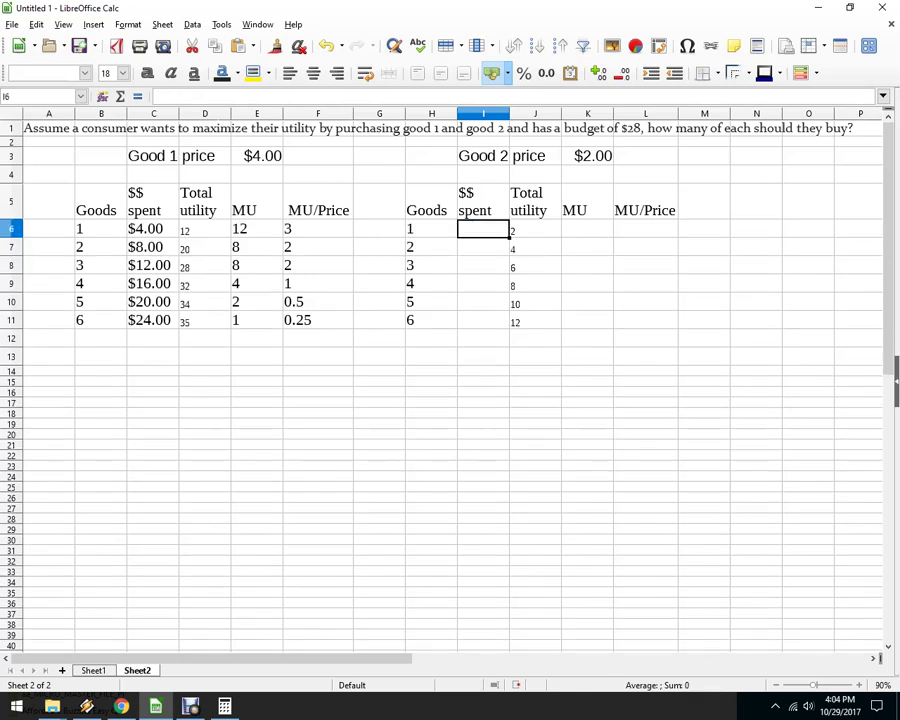
Enter =H6*K3 in I6 to calculate the spending on Good 2's first unit
{"action": "type", "text": "="}
{"action": "left_click", "coordinate": [431, 229]}
{"action": "type", "text": "*"}
{"action": "left_click", "coordinate": [587, 156]}
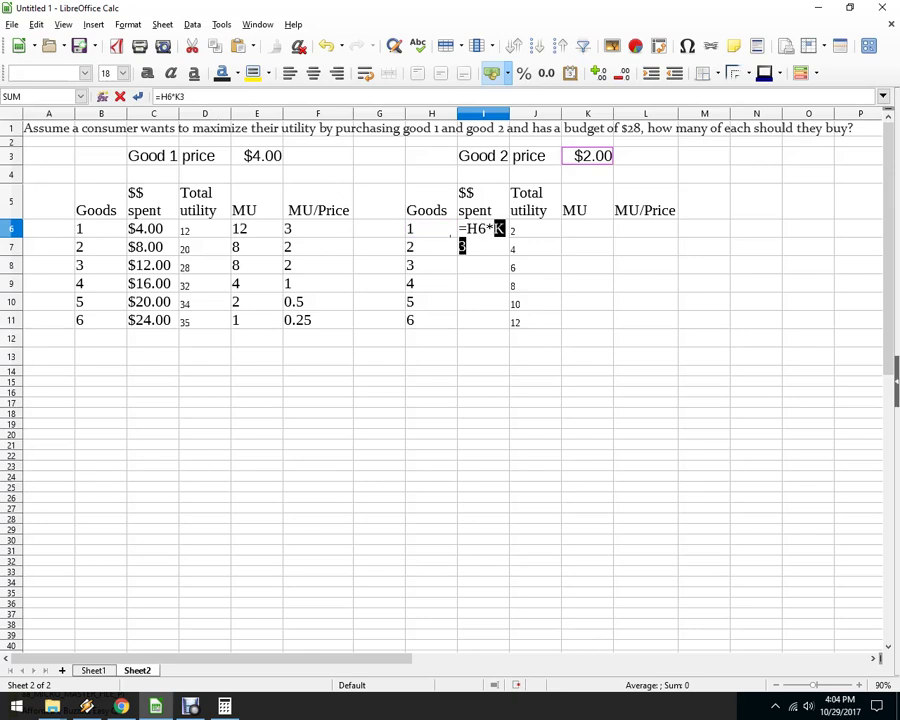
{"action": "key", "text": "Return"}
Make the price reference in I6 absolute as =H6*$K$3 and fill Good 2's spending down to I11
{"action": "left_click", "coordinate": [483, 229]}
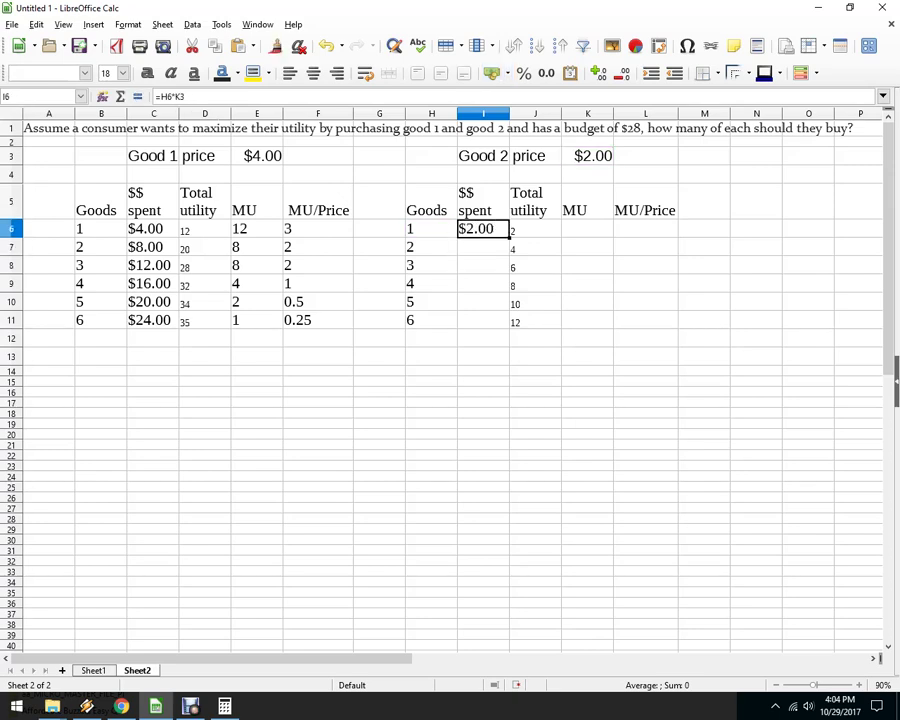
{"action": "left_click", "coordinate": [182, 97]}
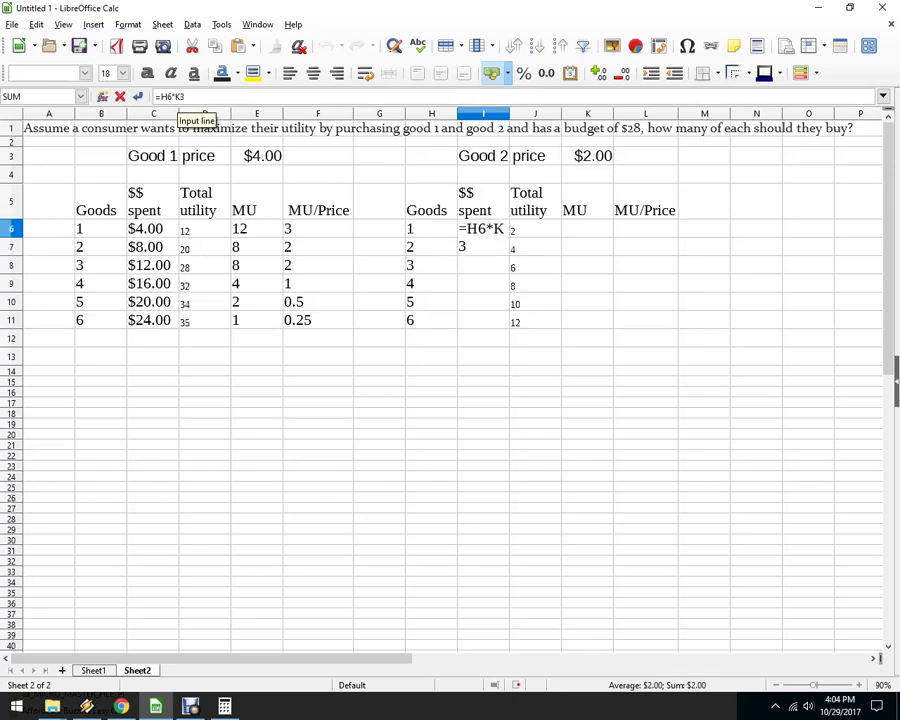
{"action": "key", "text": "F4"}
{"action": "key", "text": "Return"}
{"action": "left_click", "coordinate": [483, 229]}
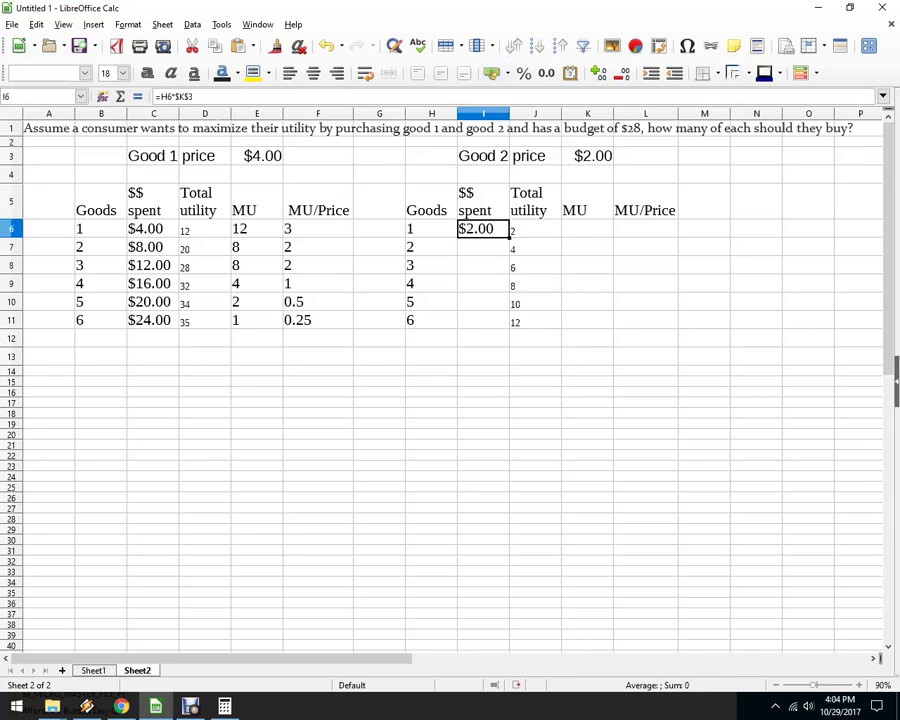
{"action": "double_click", "coordinate": [509, 238]}
Enter =J6-0 in K6 as the marginal utility of Good 2's first unit
{"action": "left_click", "coordinate": [587, 229]}
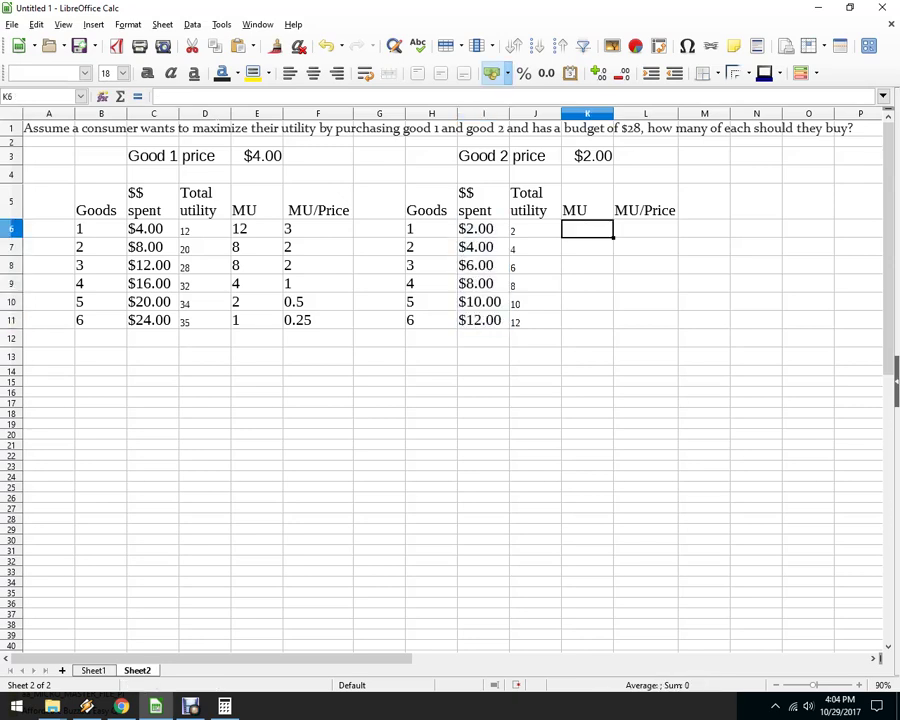
{"action": "type", "text": "="}
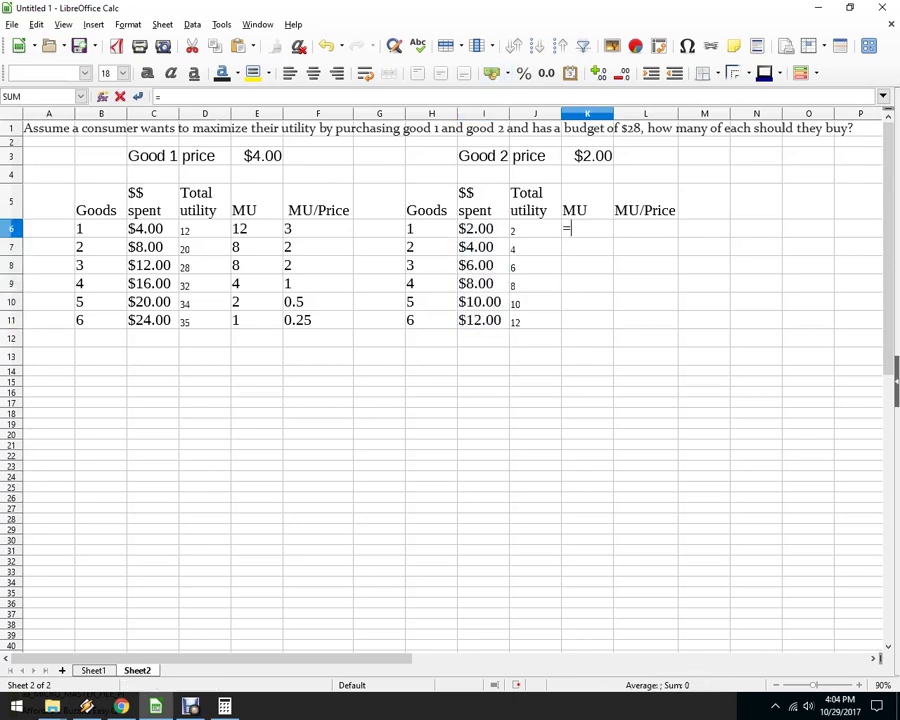
{"action": "left_click", "coordinate": [535, 229]}
{"action": "type", "text": "-0"}
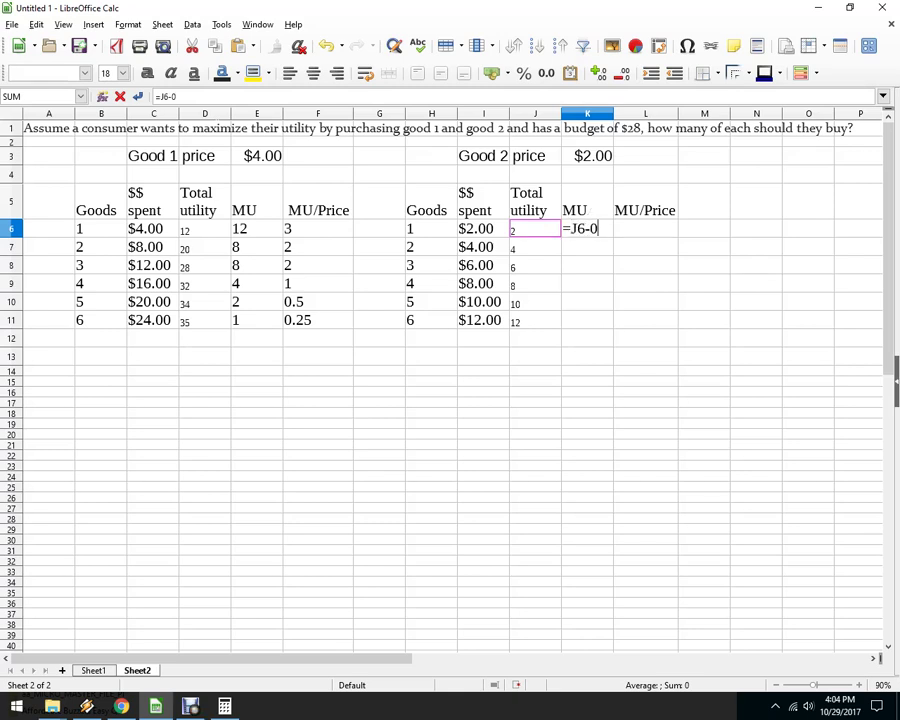
{"action": "key", "text": "Return"}
Enter =J7-J6 in K7 for Good 2's marginal utility and fill it down to K11
{"action": "type", "text": "="}
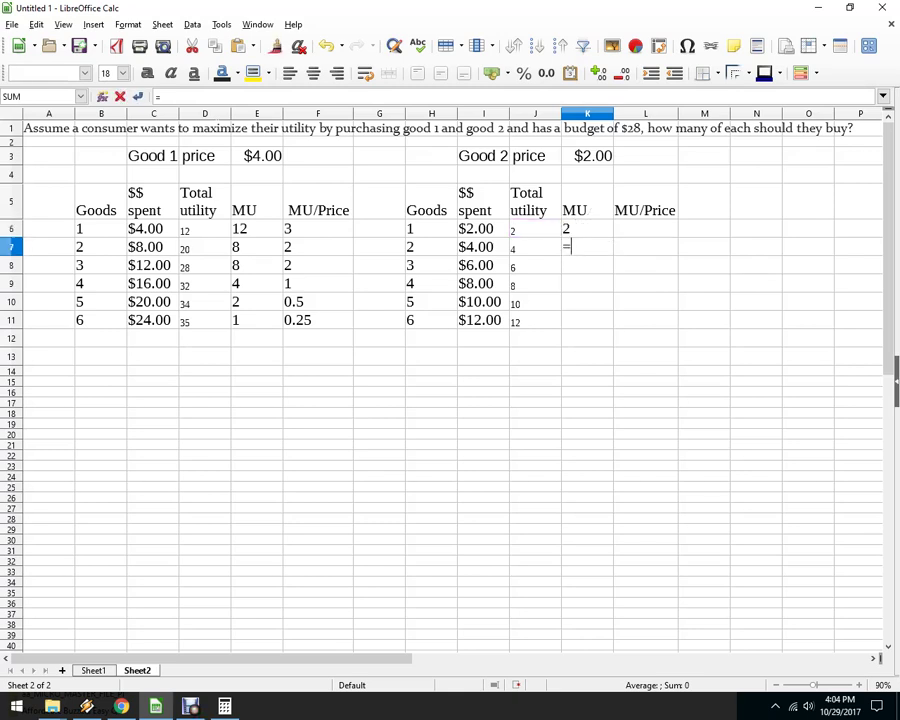
{"action": "left_click", "coordinate": [535, 248]}
{"action": "type", "text": "-"}
{"action": "left_click", "coordinate": [535, 229]}
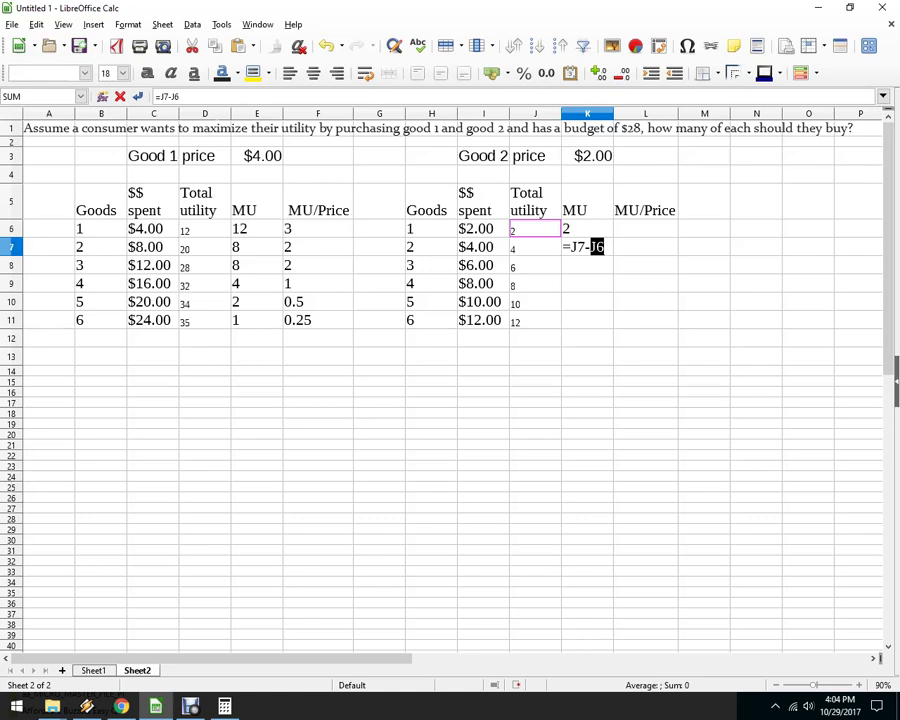
{"action": "key", "text": "Return"}
{"action": "left_click", "coordinate": [587, 247]}
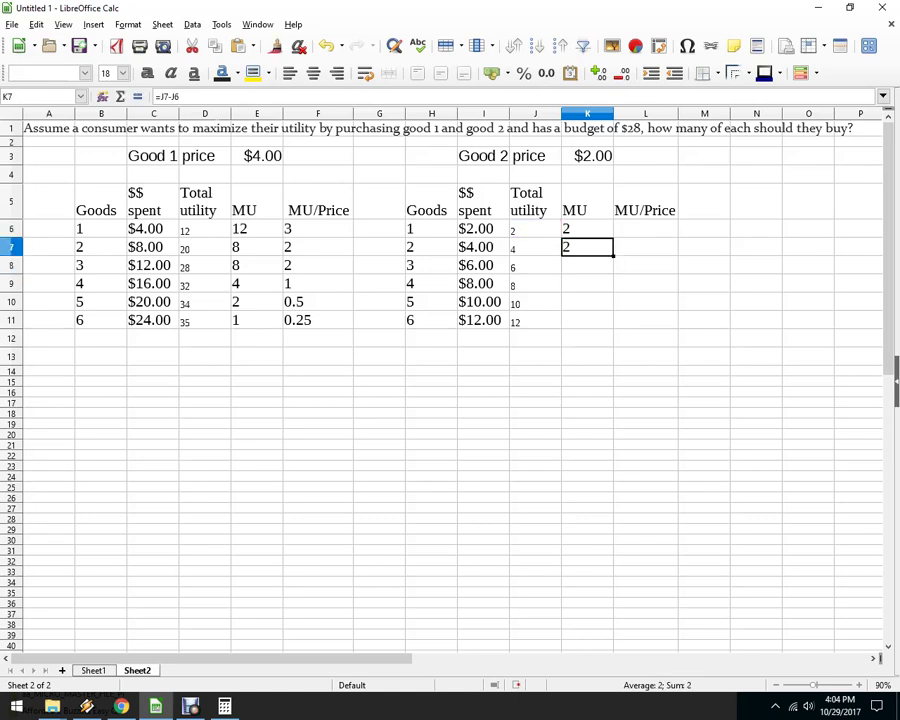
{"action": "left_click_drag", "start_coordinate": [613, 256], "coordinate": [613, 325]}
{"action": "left_click", "coordinate": [645, 371]}
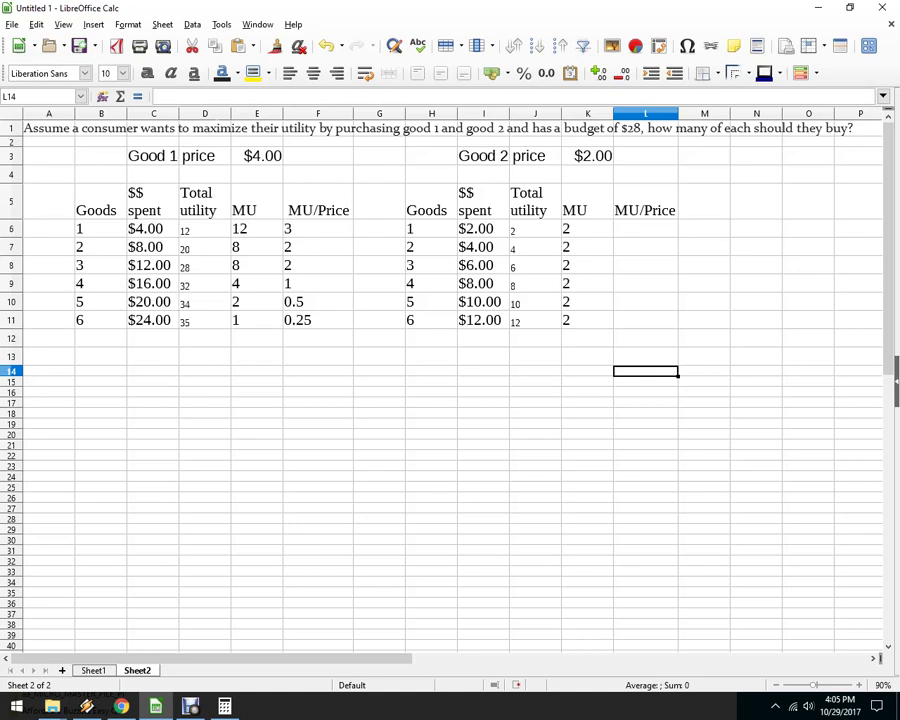
Calculate Good 2's MU/Price in L6 with =K6/$K$3 and fill the formula down to L11
{"action": "left_click", "coordinate": [645, 229]}
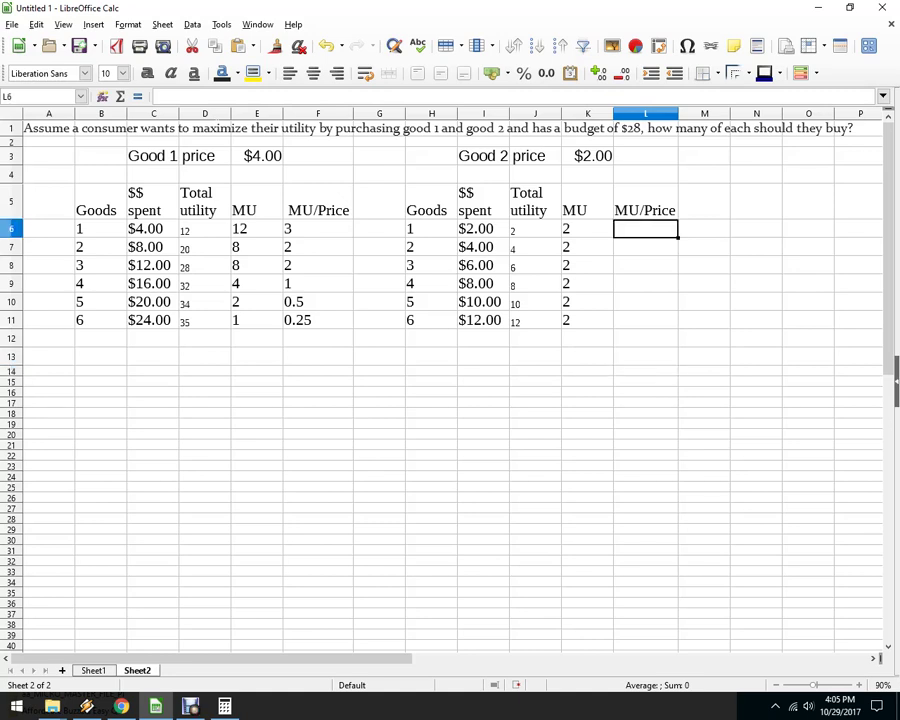
{"action": "type", "text": "="}
{"action": "left_click", "coordinate": [587, 229]}
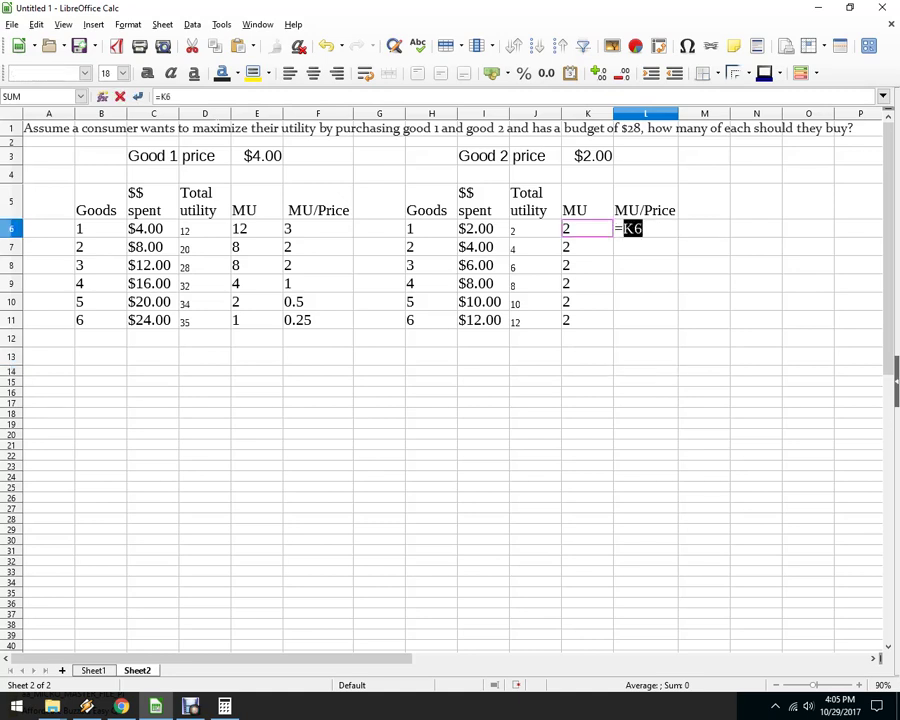
{"action": "type", "text": "/"}
{"action": "left_click", "coordinate": [590, 156]}
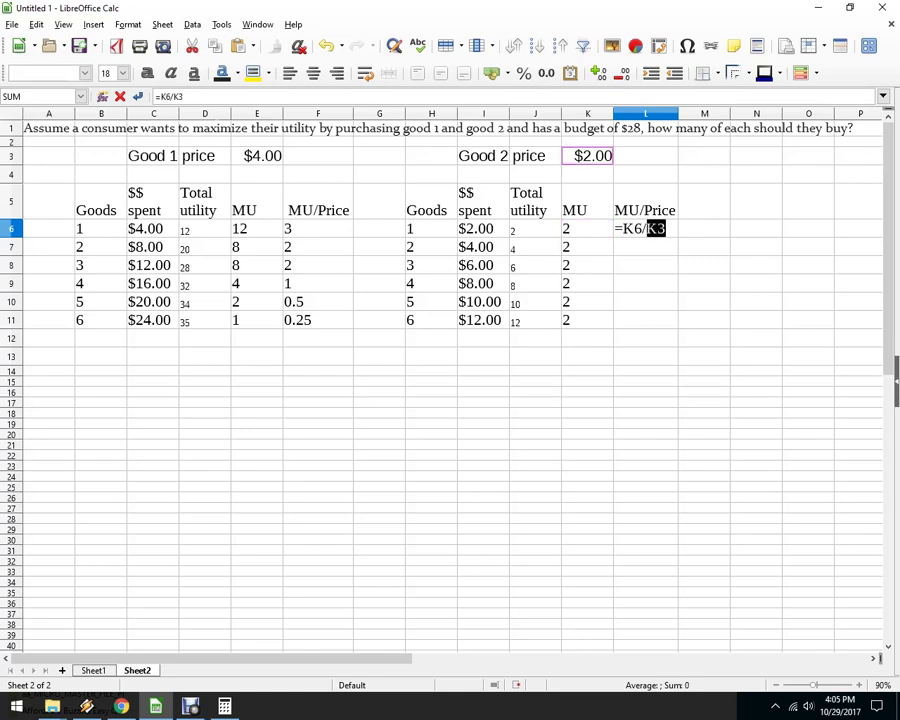
{"action": "key", "text": "F4"}
{"action": "key", "text": "Return"}
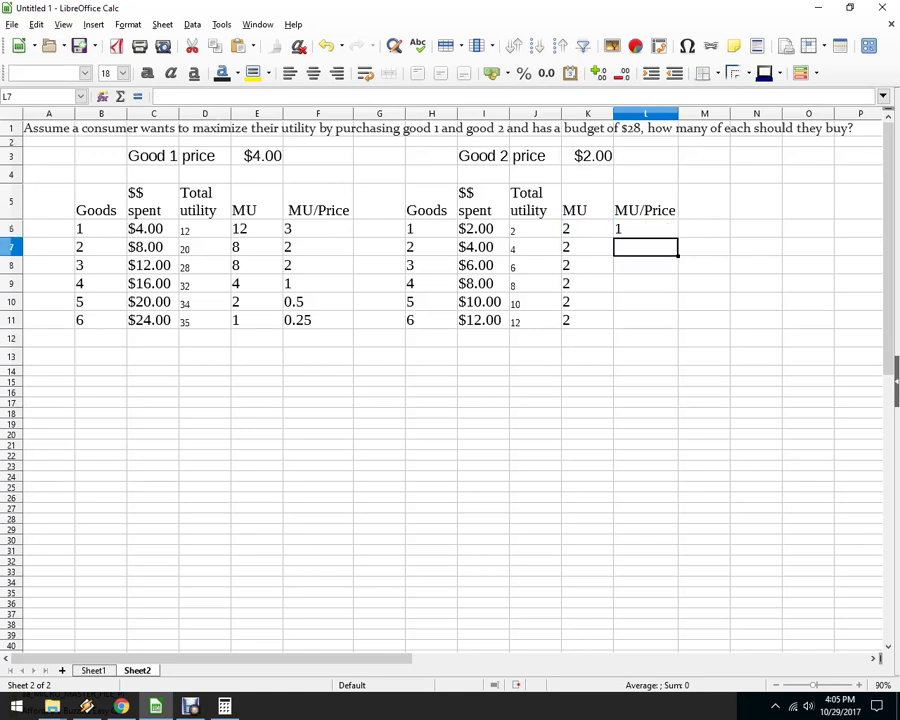
{"action": "left_click", "coordinate": [645, 229]}
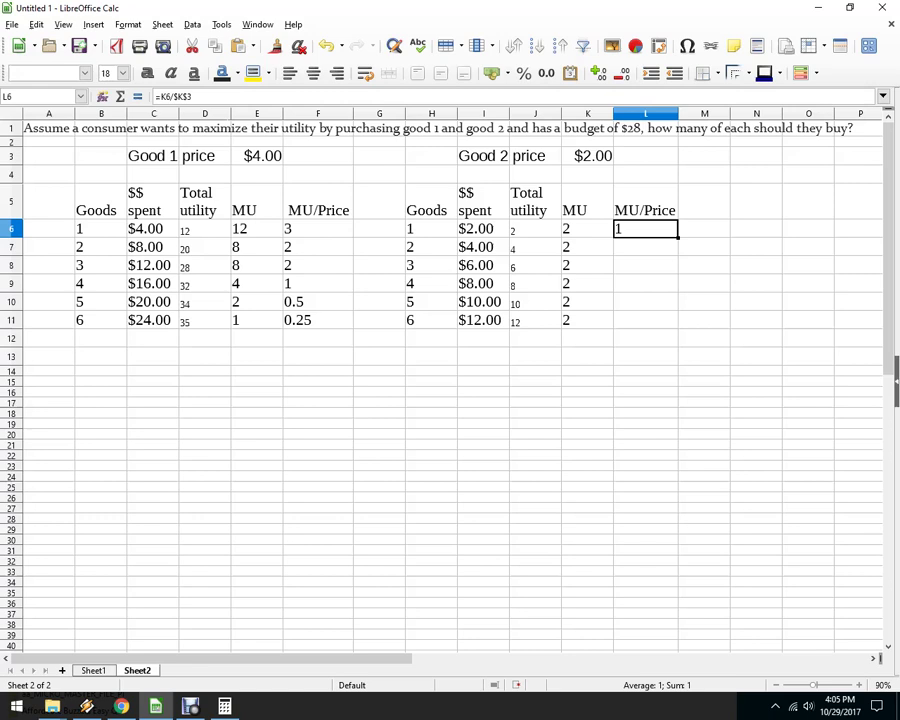
{"action": "double_click", "coordinate": [678, 238]}
{"action": "left_click", "coordinate": [645, 392]}
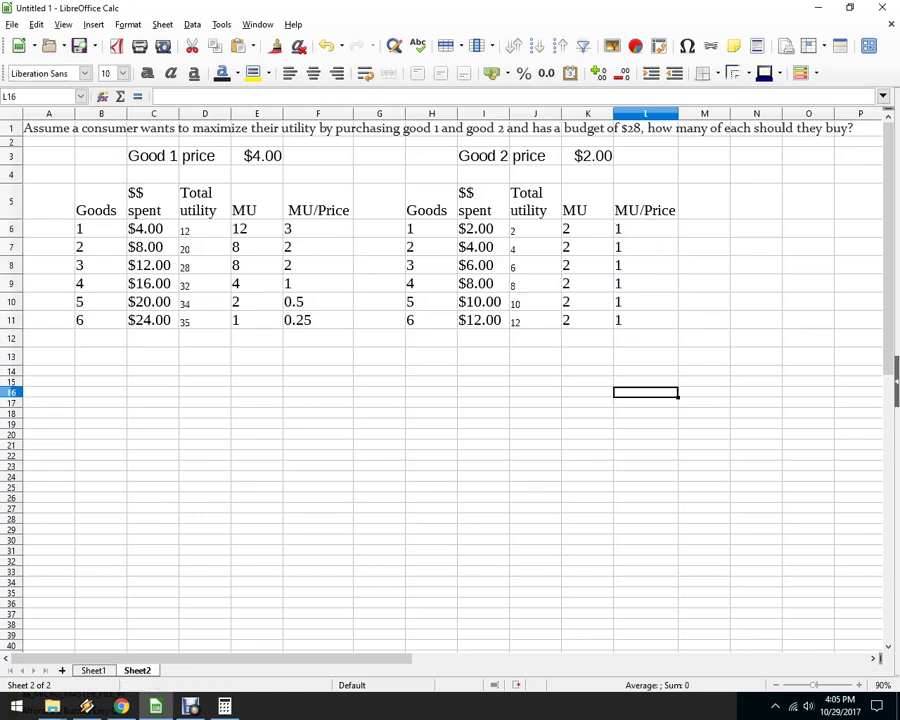
Compare the spending and MU/Price rows of both goods to find the utility-maximizing combination for the $28 budget
{"action": "scroll", "coordinate": [450, 380], "scroll_direction": "up", "scroll_amount": 2, "text": "ctrl"}
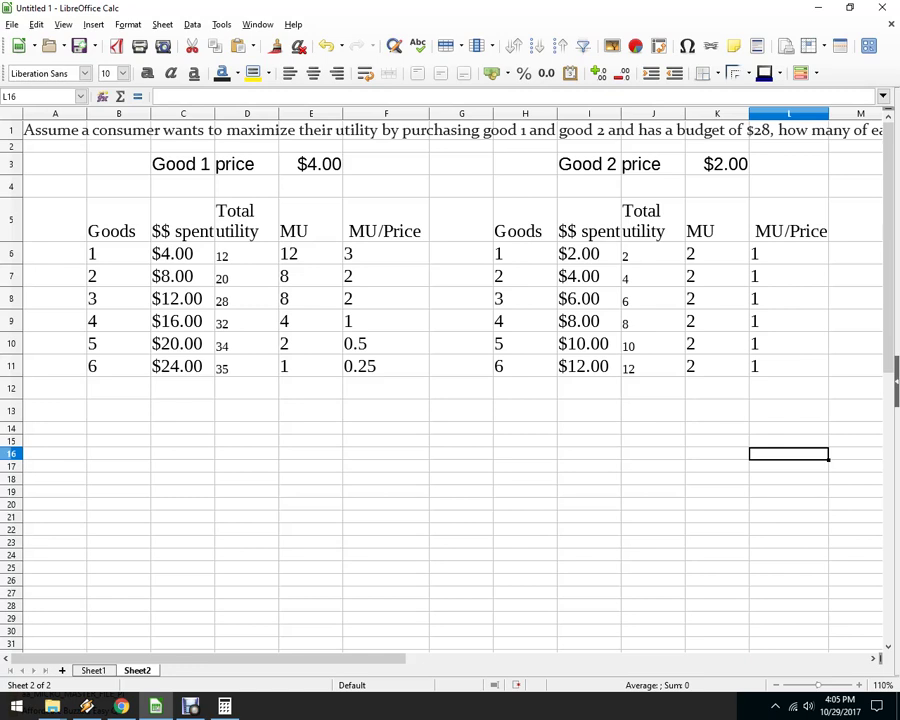
{"action": "left_click_drag", "start_coordinate": [386, 367], "coordinate": [119, 367]}
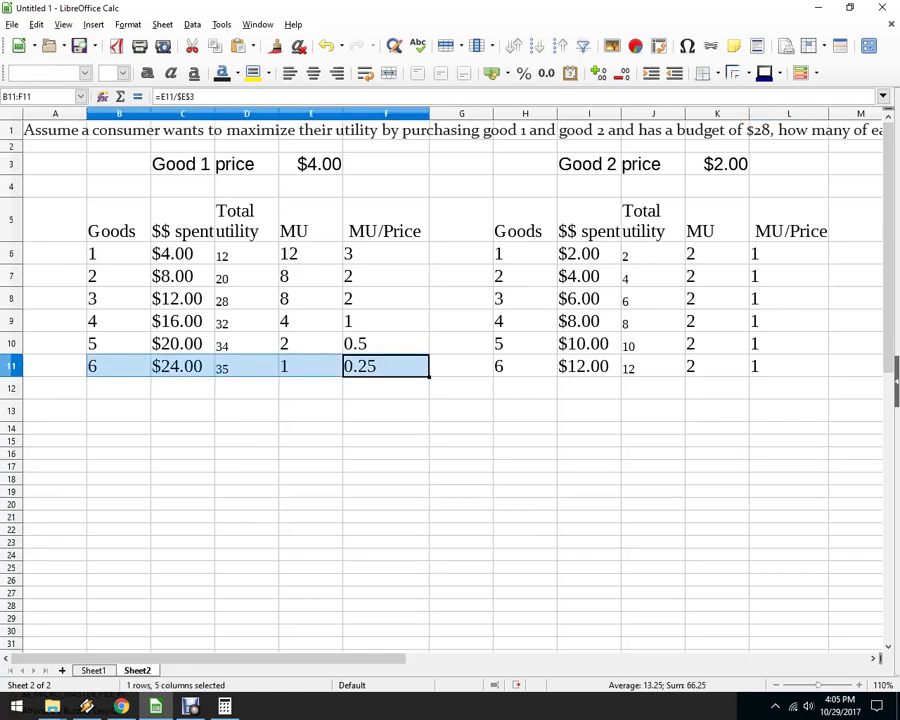
{"action": "left_click_drag", "start_coordinate": [589, 277], "coordinate": [788, 277]}
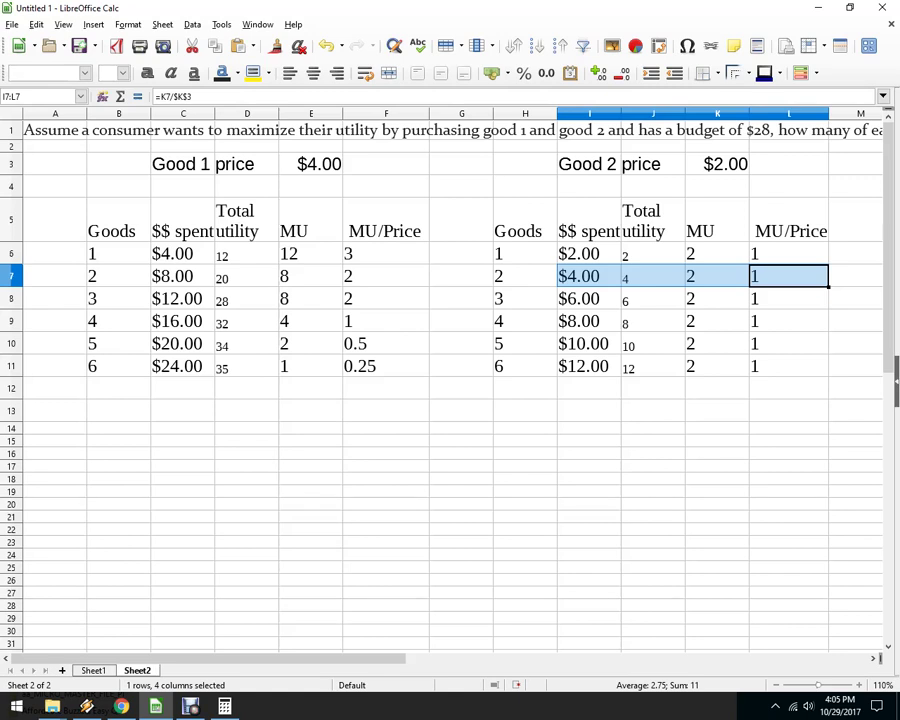
{"action": "left_click", "coordinate": [789, 299]}
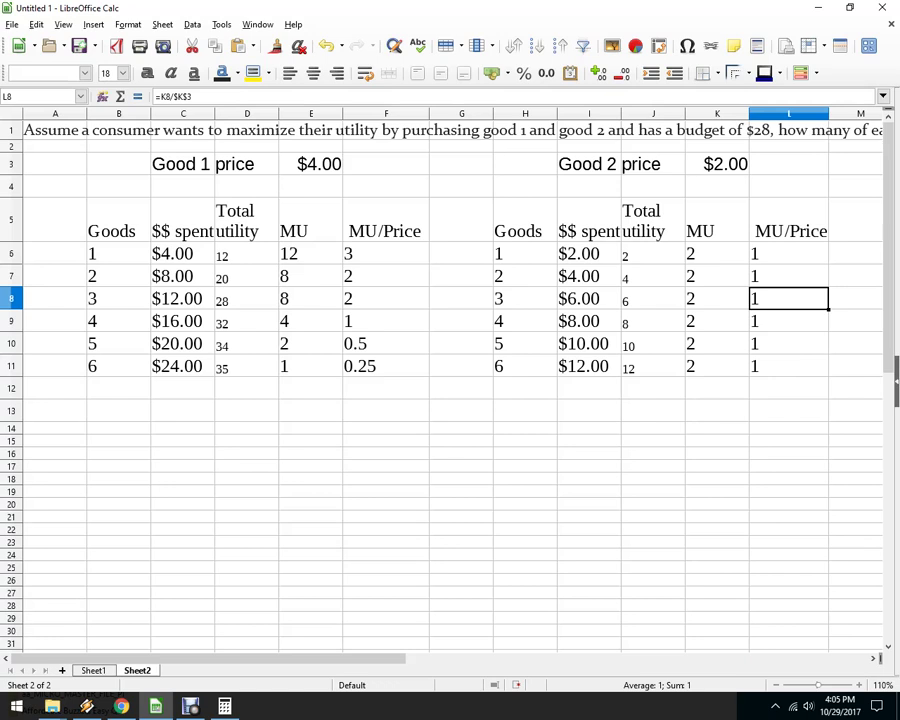
{"action": "left_click_drag", "start_coordinate": [384, 322], "coordinate": [120, 322]}
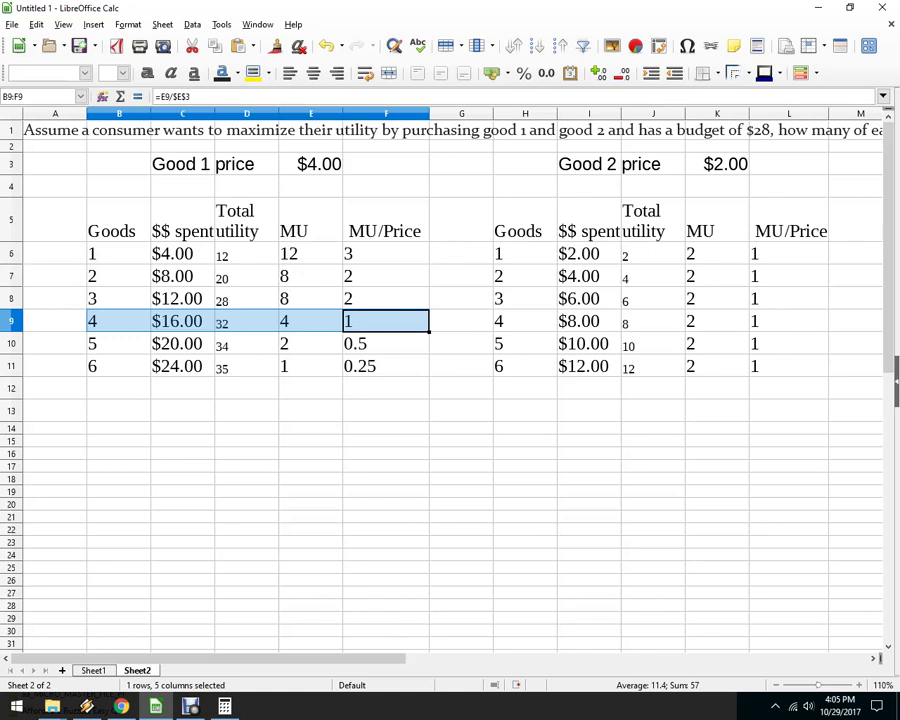
{"action": "left_click_drag", "start_coordinate": [525, 366], "coordinate": [785, 366]}
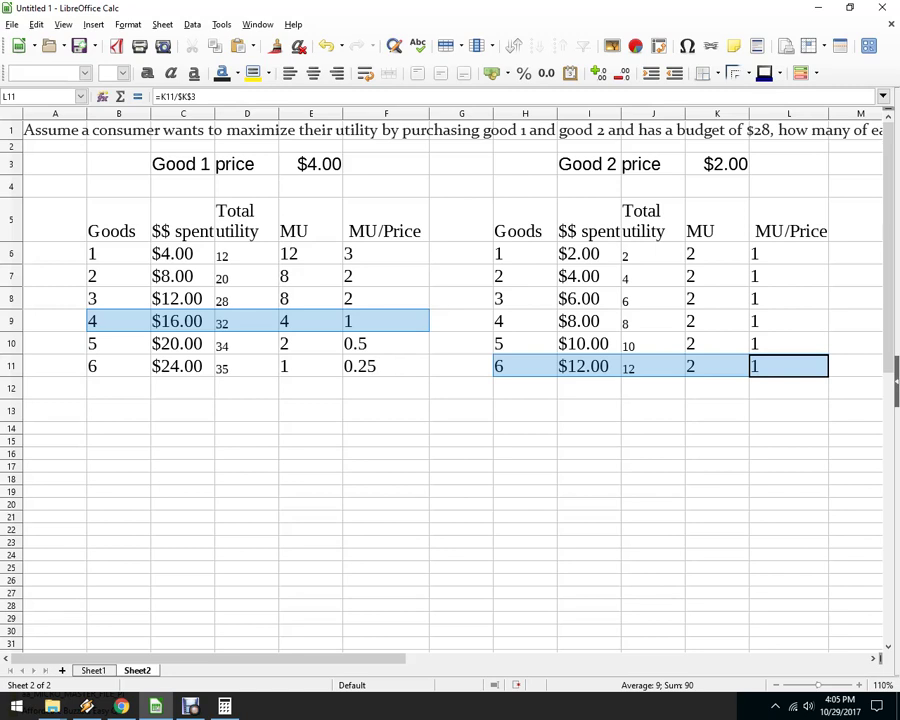
{"action": "left_click", "coordinate": [717, 411]}
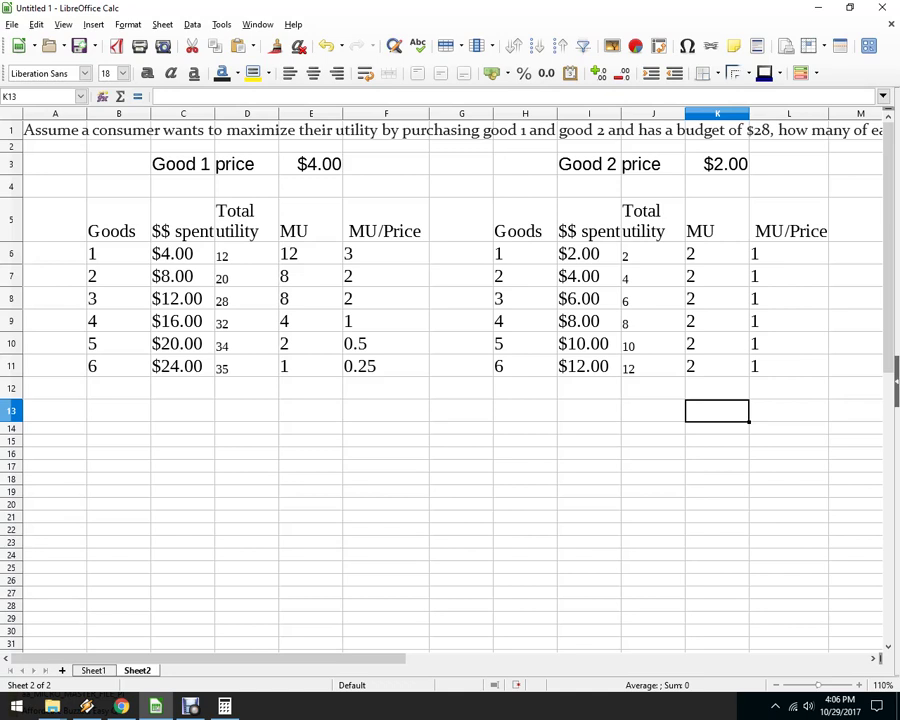
Set the Good 1 price in E3 to $2.00
{"action": "left_click", "coordinate": [311, 164]}
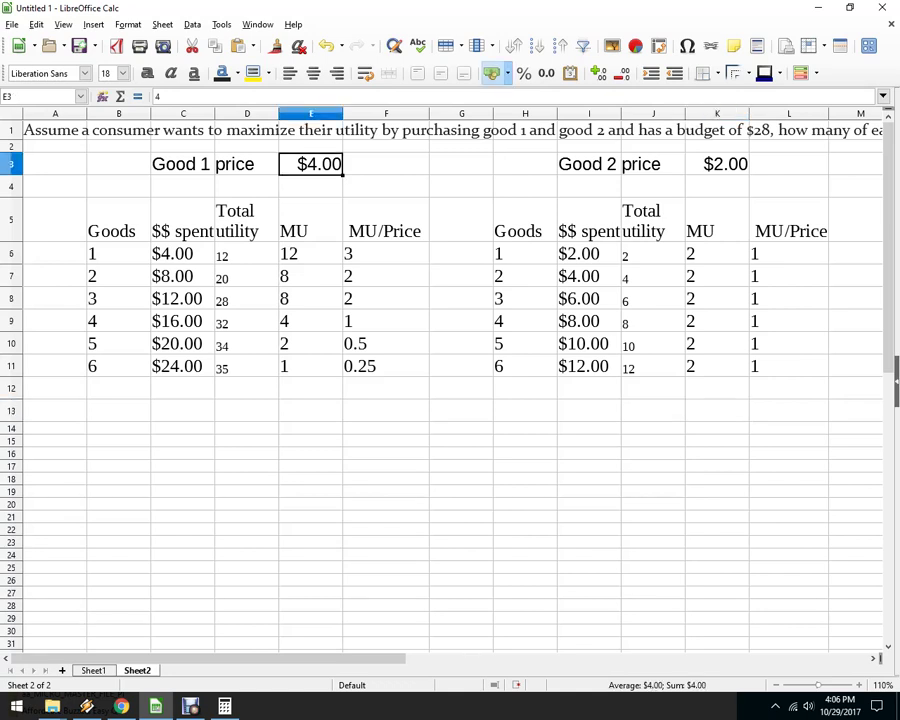
{"action": "type", "text": "2"}
{"action": "key", "text": "Return"}
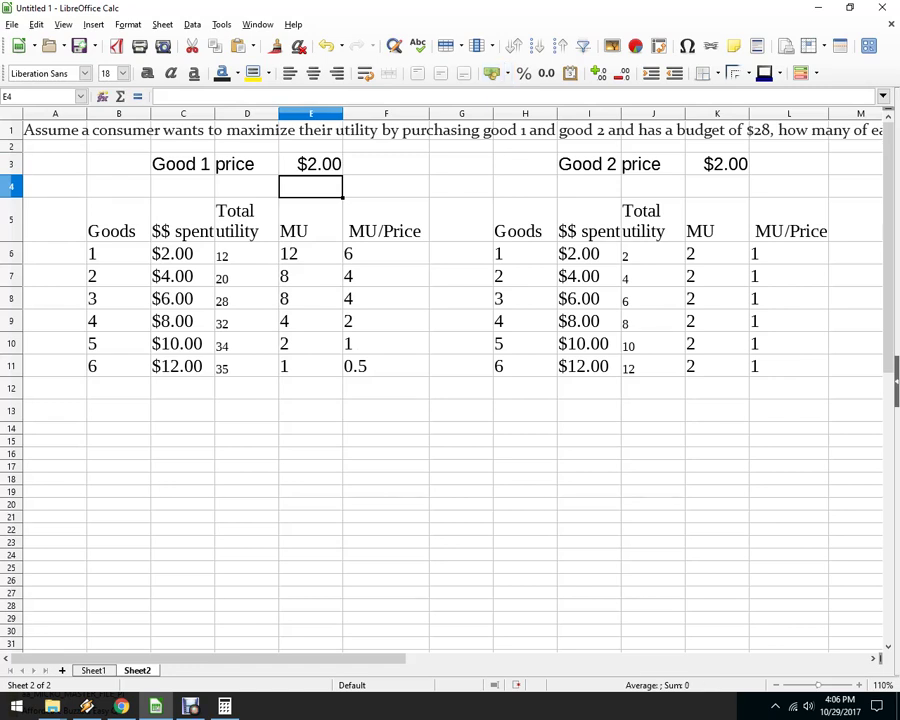